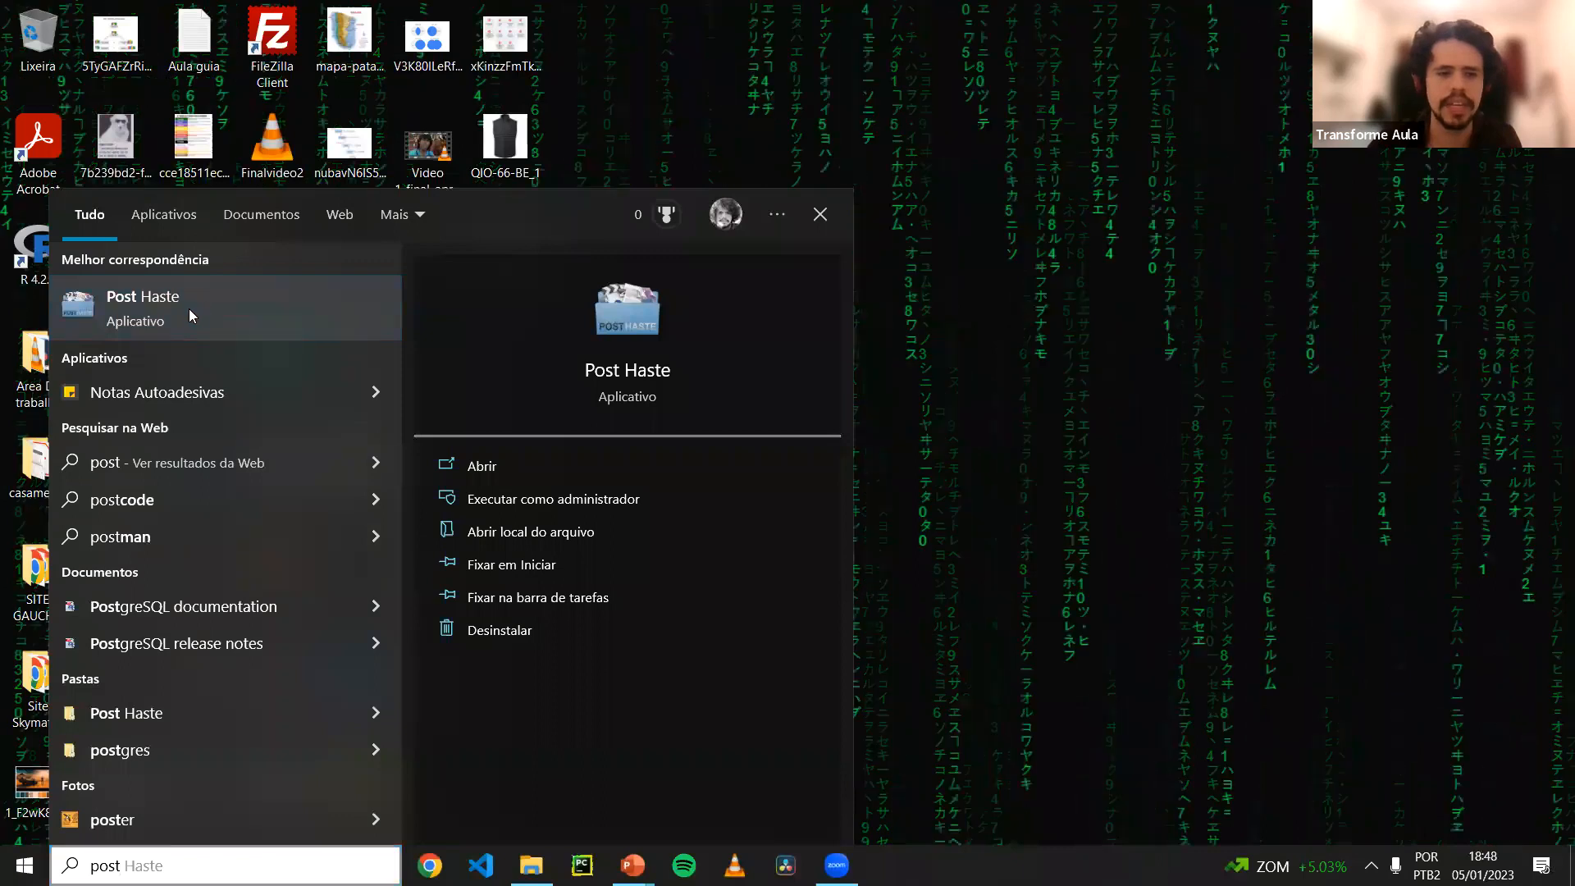
Open Post Haste and enlarge its restored window over the desktop.
click(195, 309)
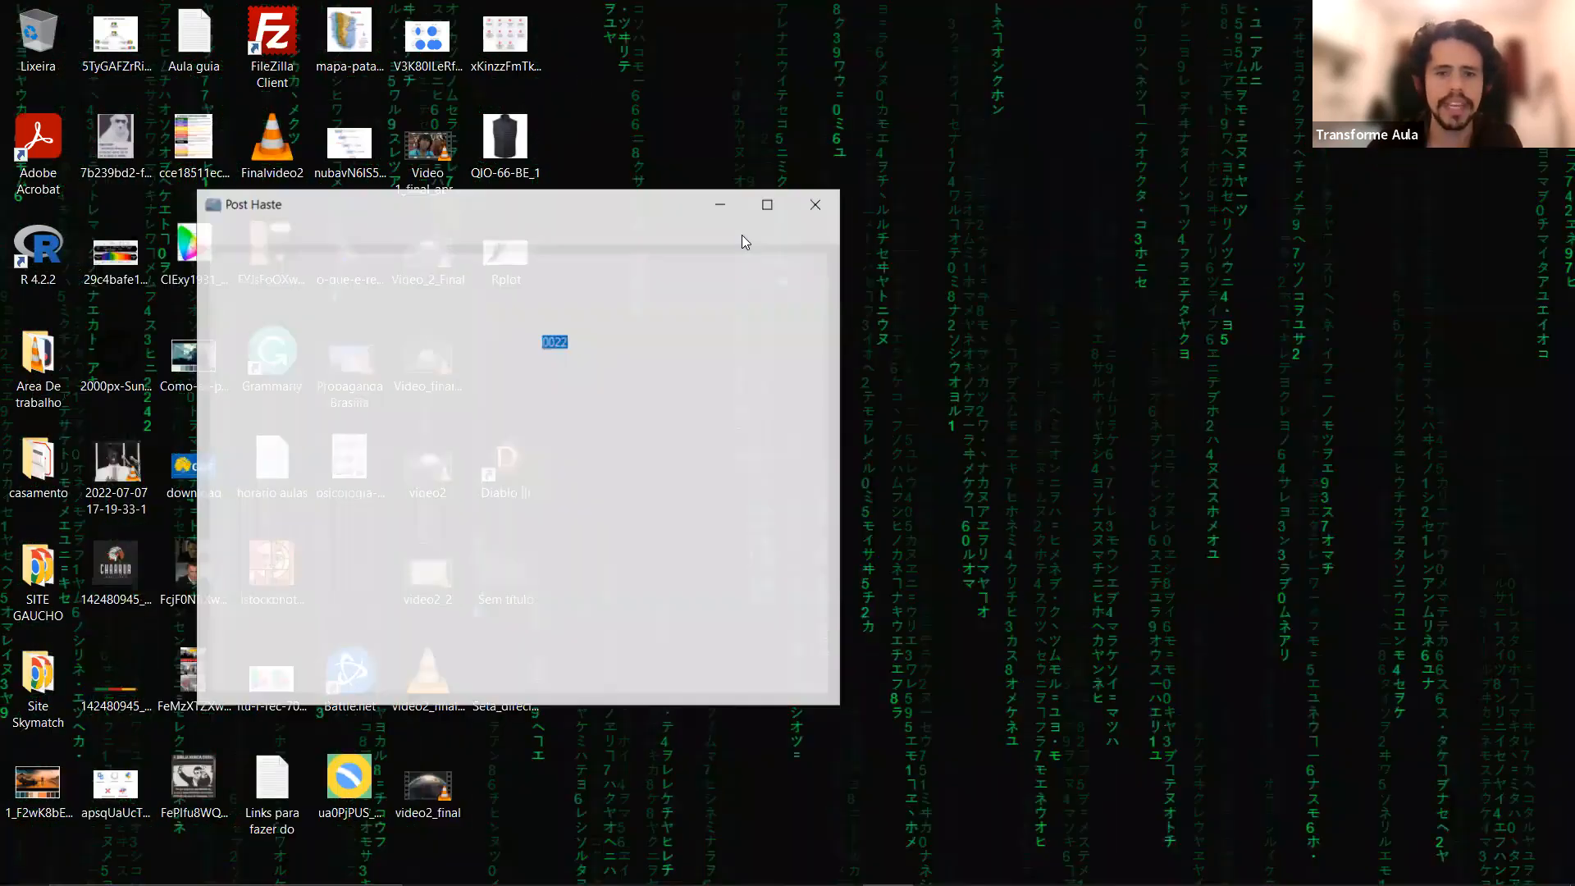
click(767, 205)
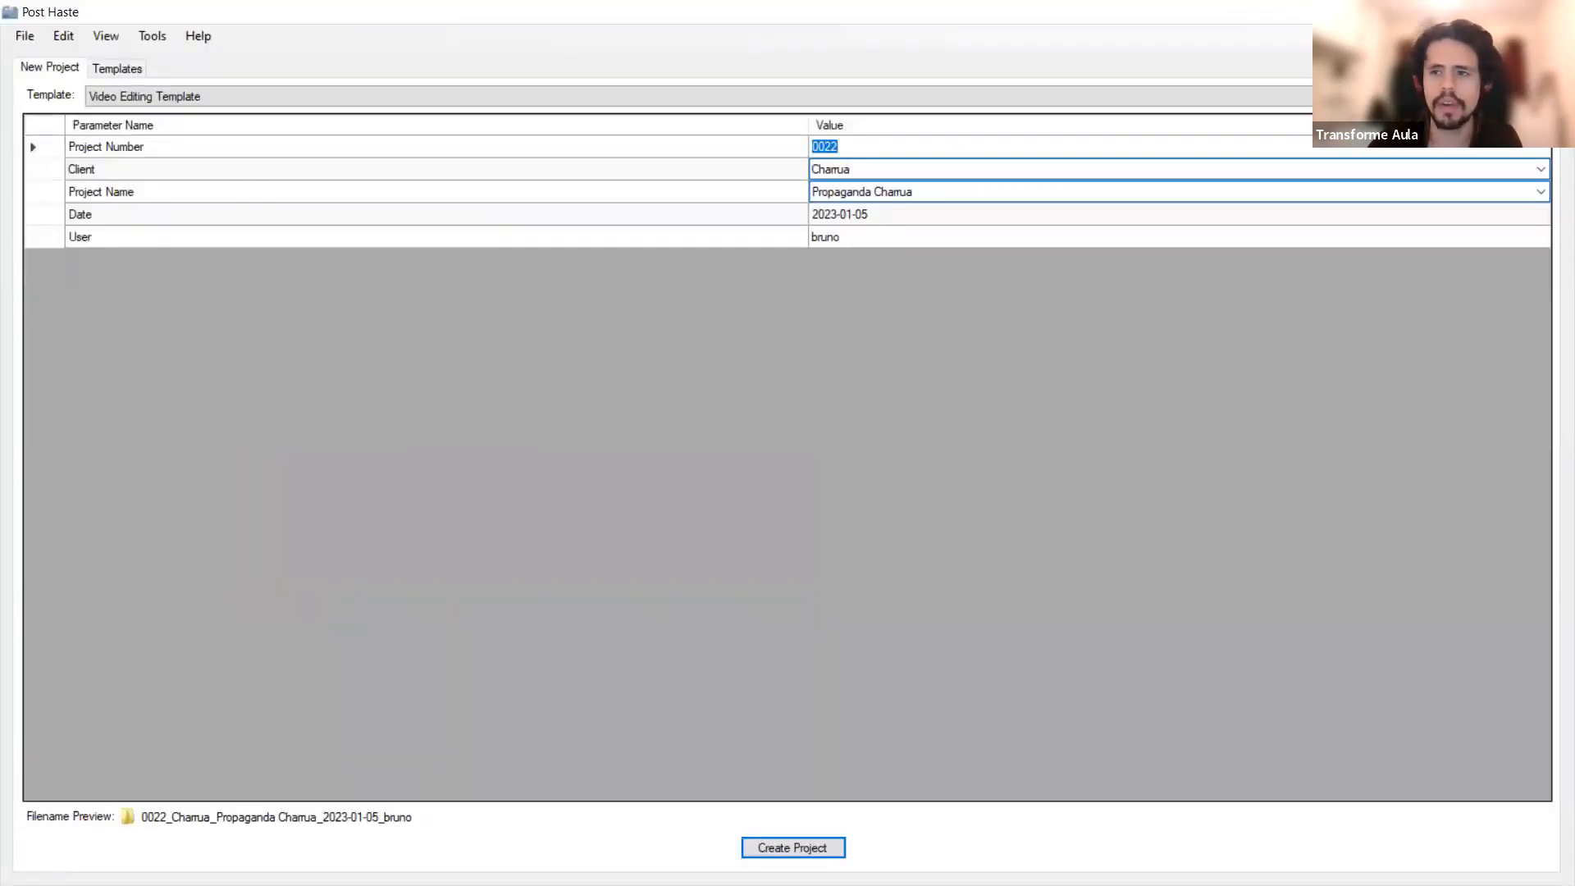
double_click(459, 12)
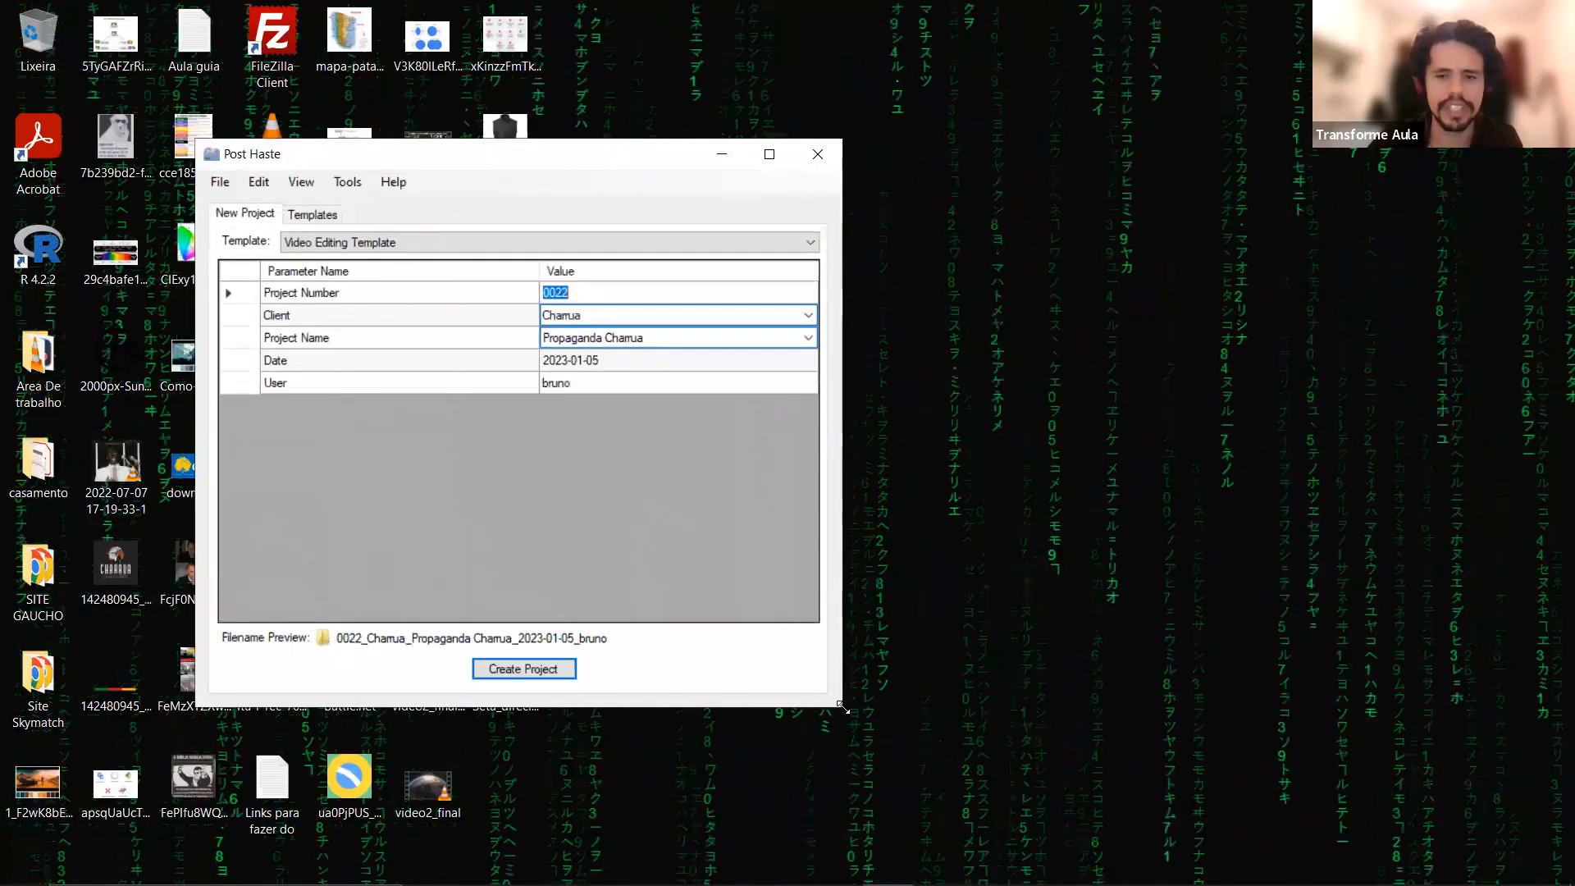
drag(845, 706, 1189, 811)
drag(485, 147, 460, 113)
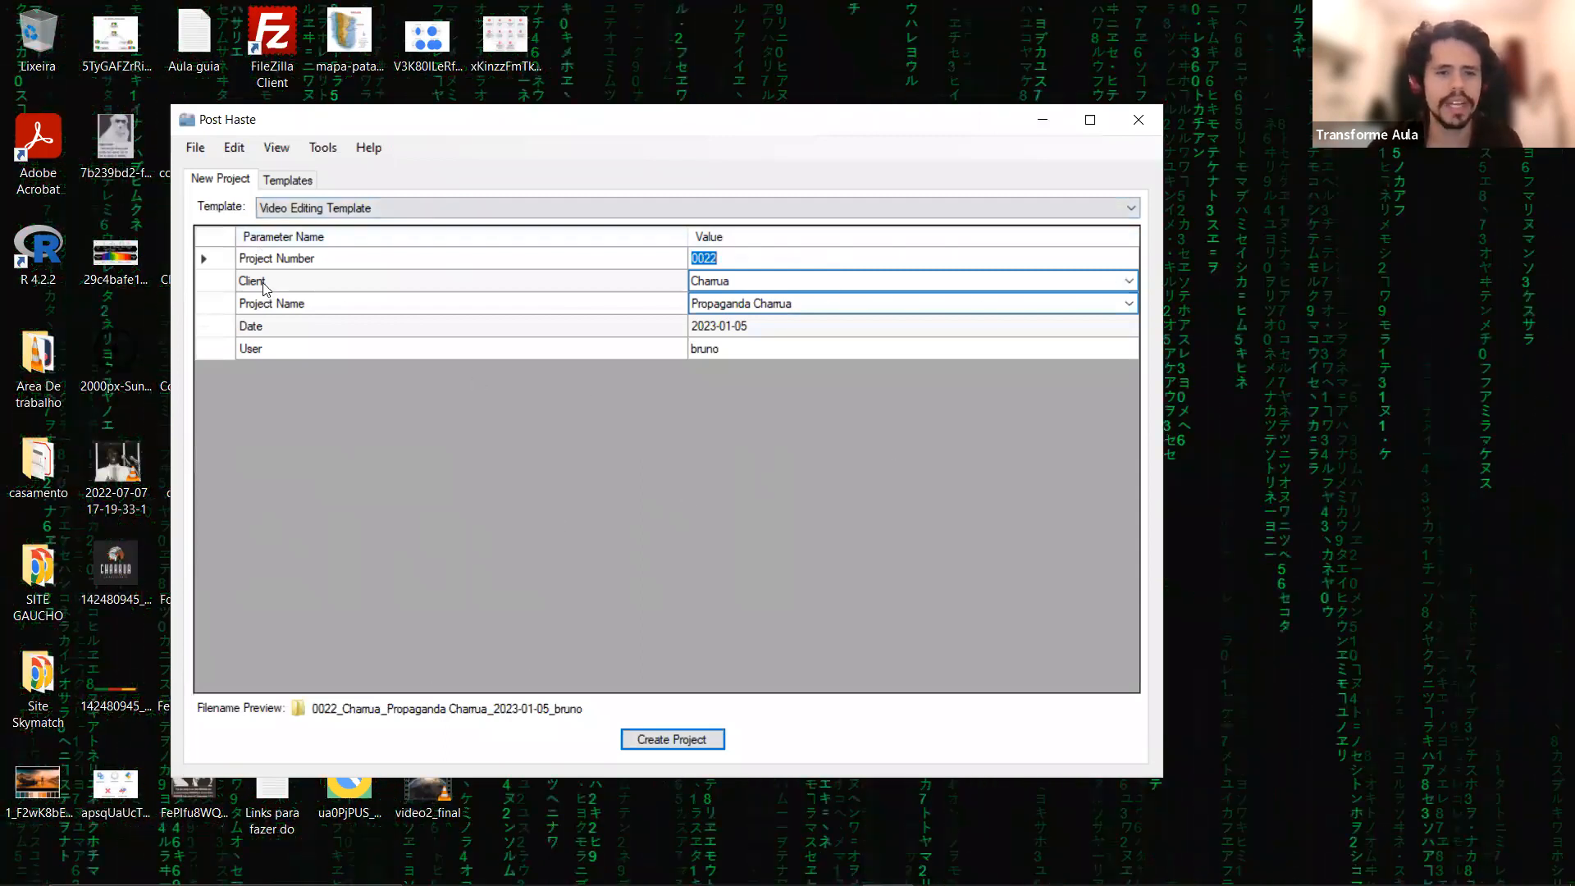
Set the project's client to PELICANO and display the list of saved project names.
click(728, 283)
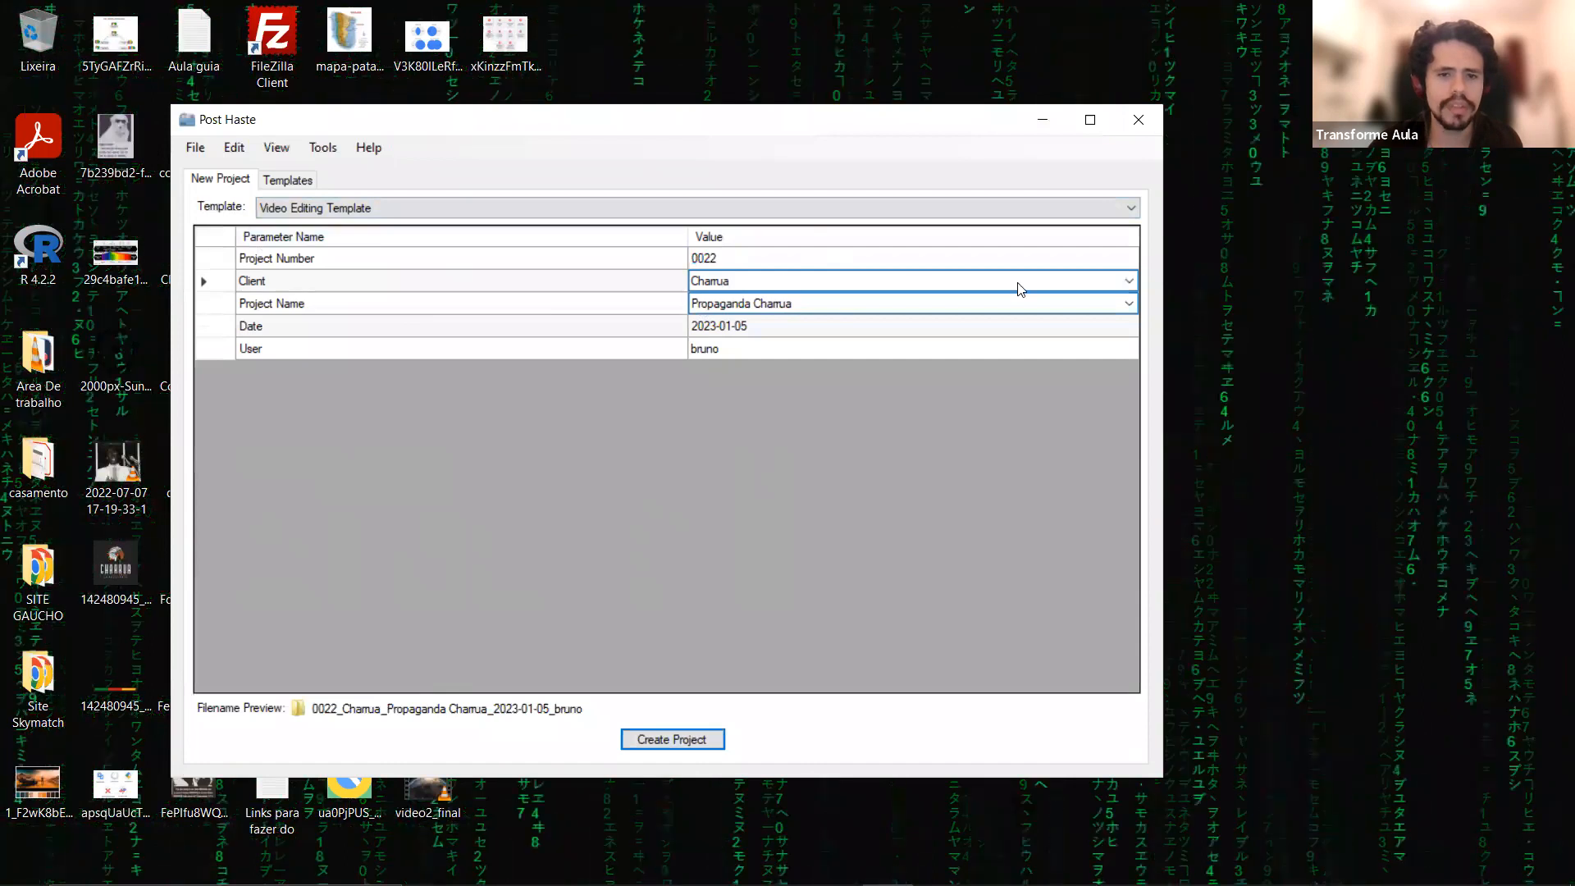
click(1129, 283)
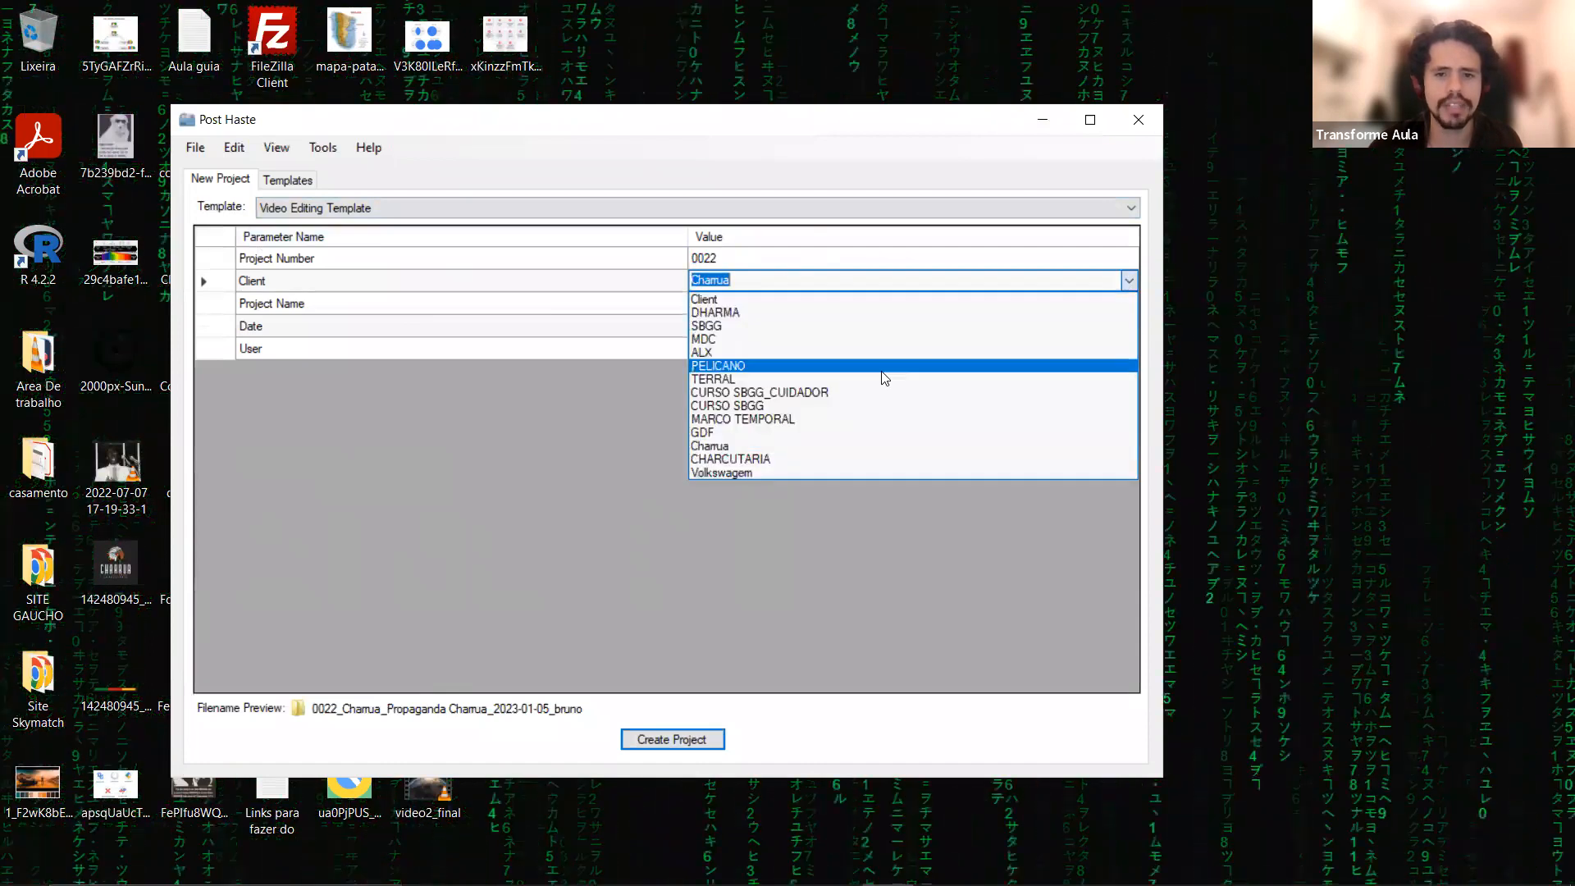
click(758, 367)
click(800, 303)
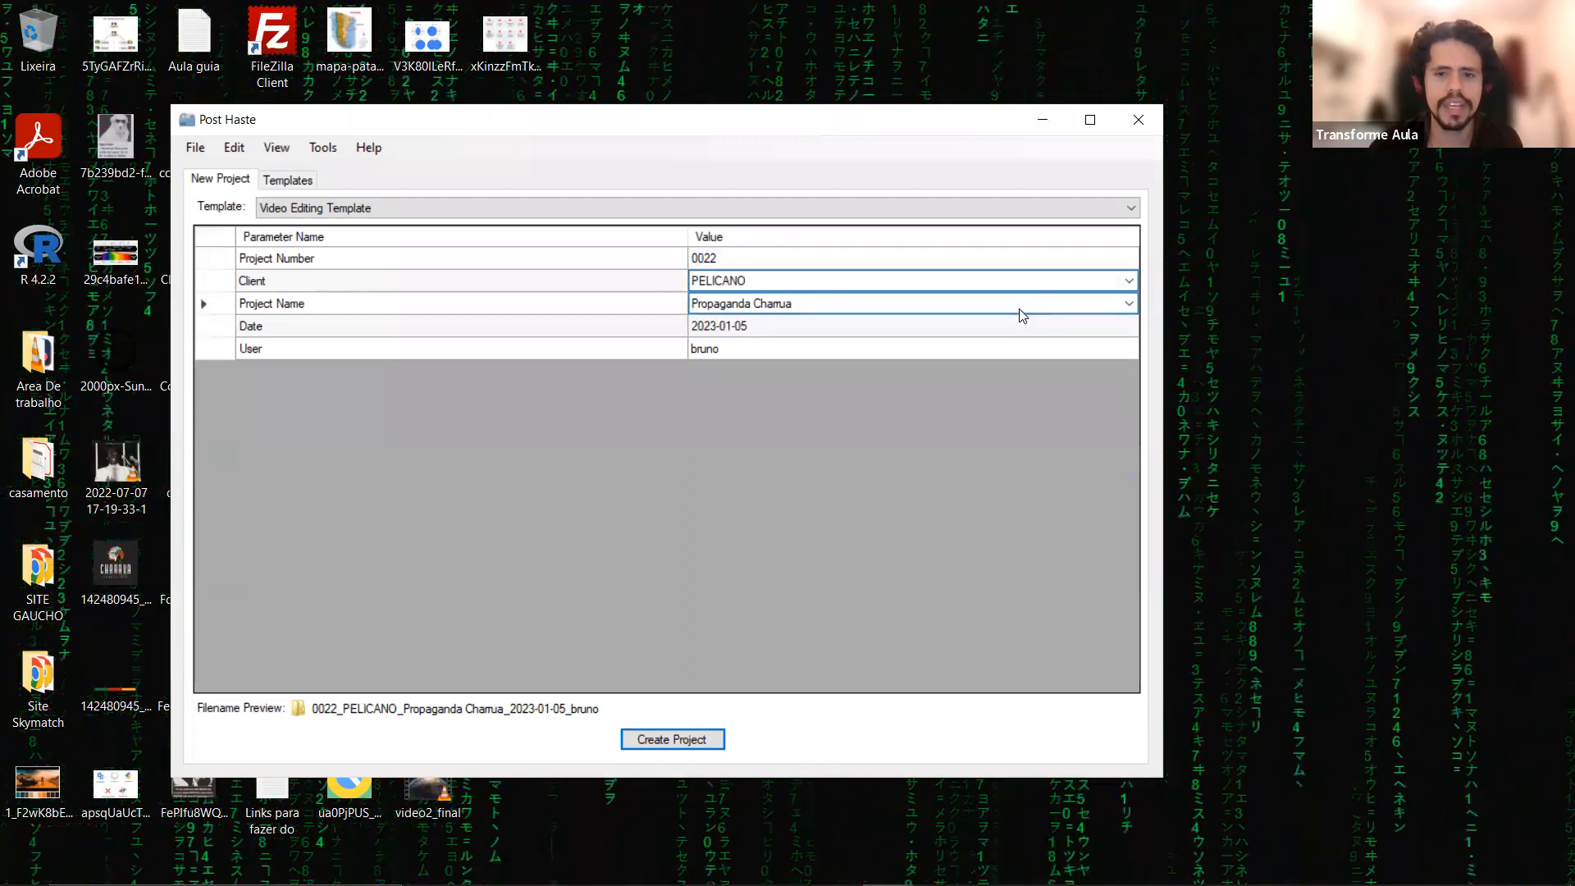
click(1128, 304)
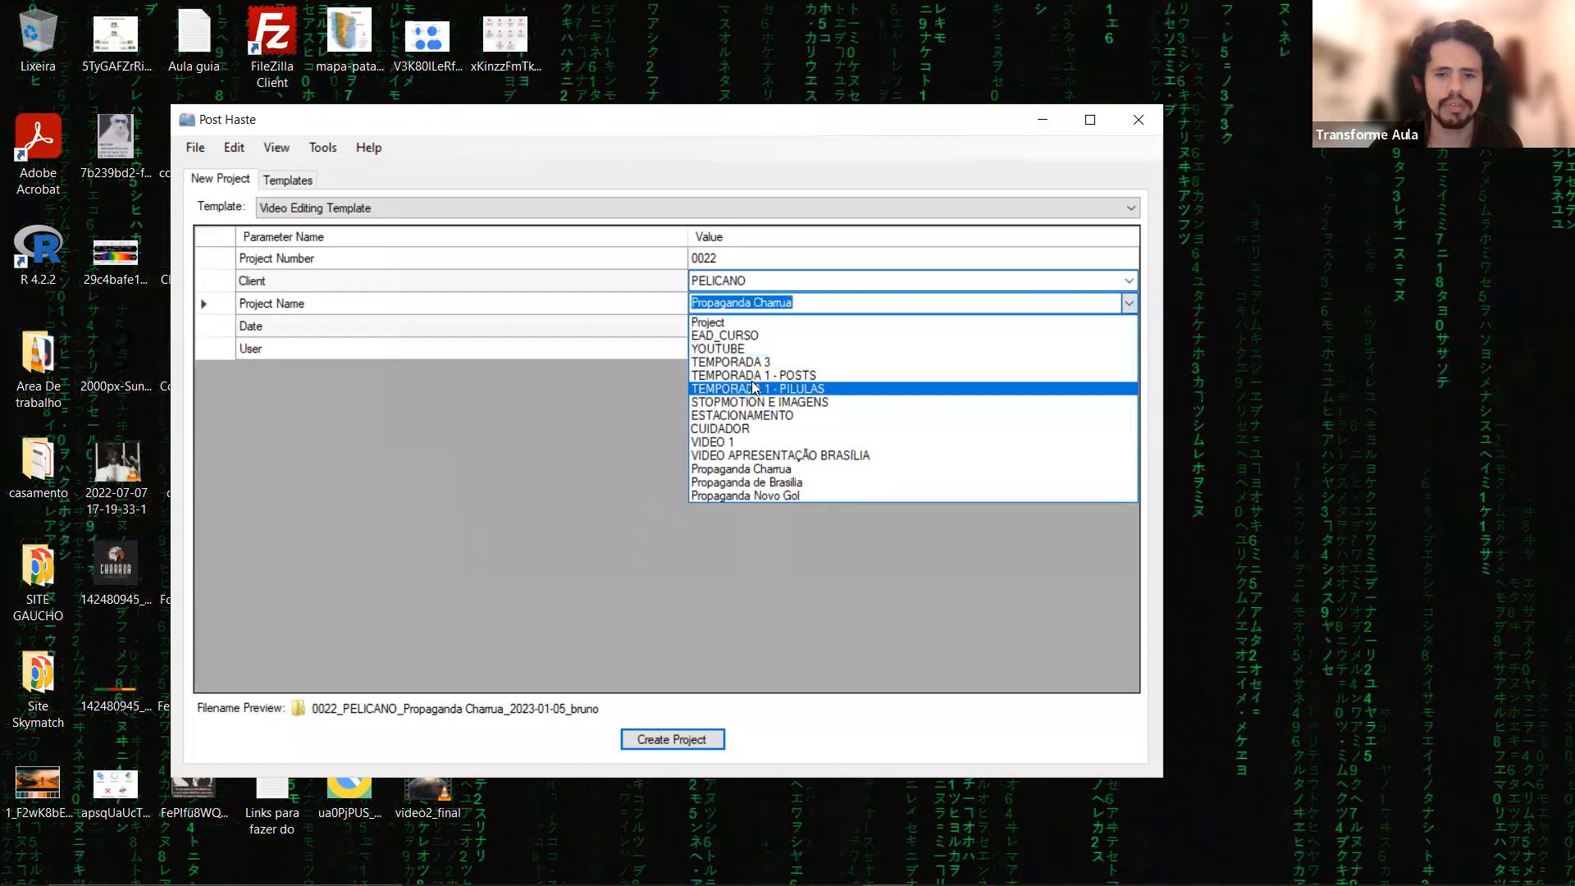
Set the project's client to Volkswagem and look through the saved project names without choosing another one.
click(1127, 285)
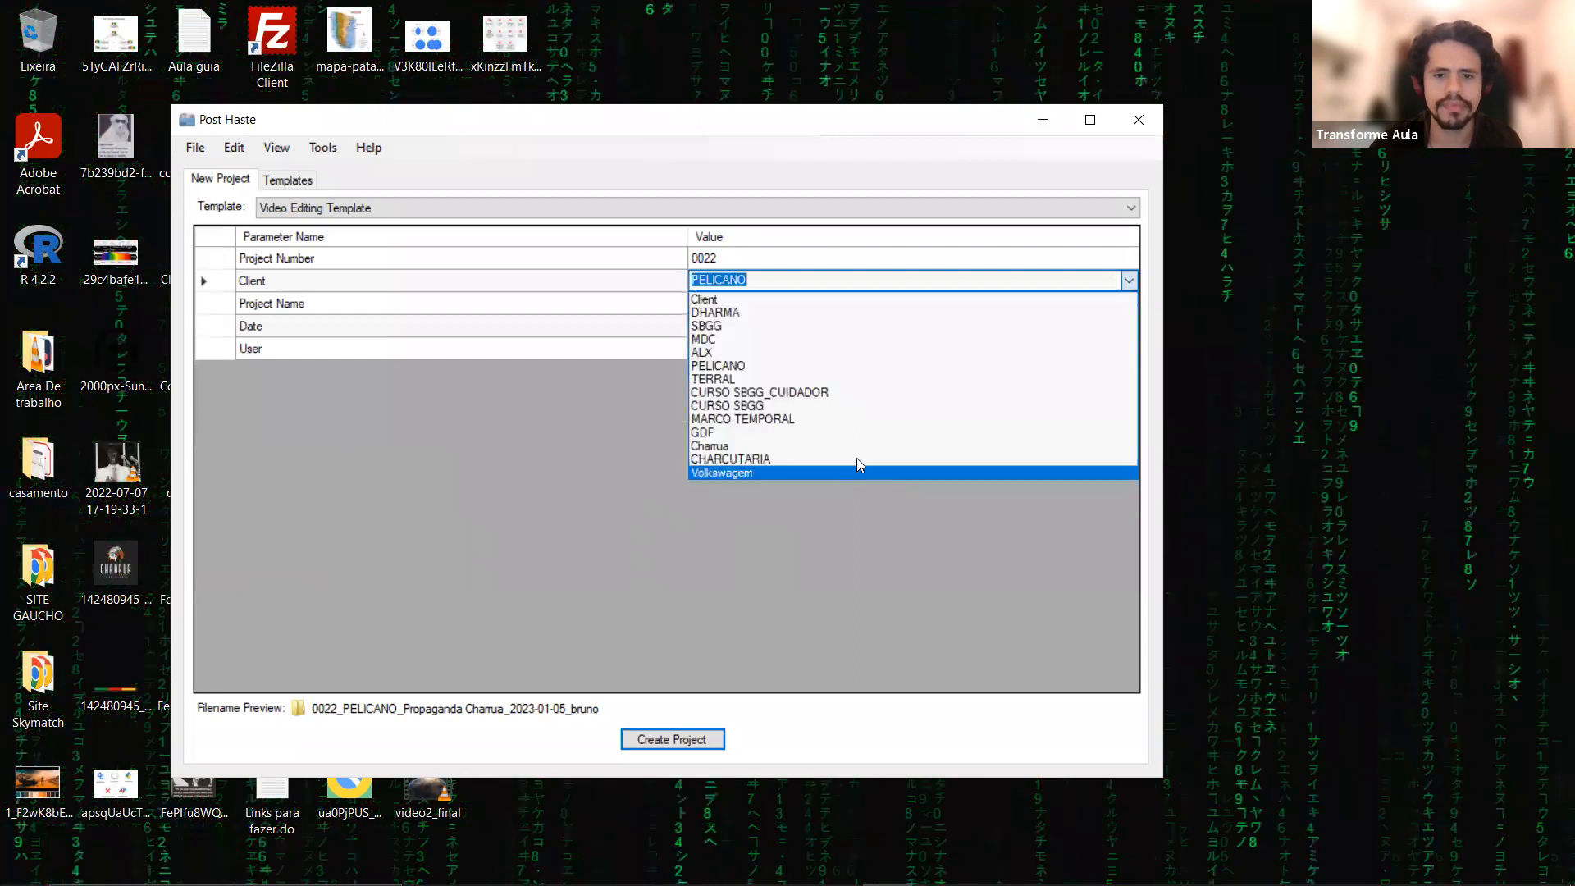
click(856, 463)
click(1128, 304)
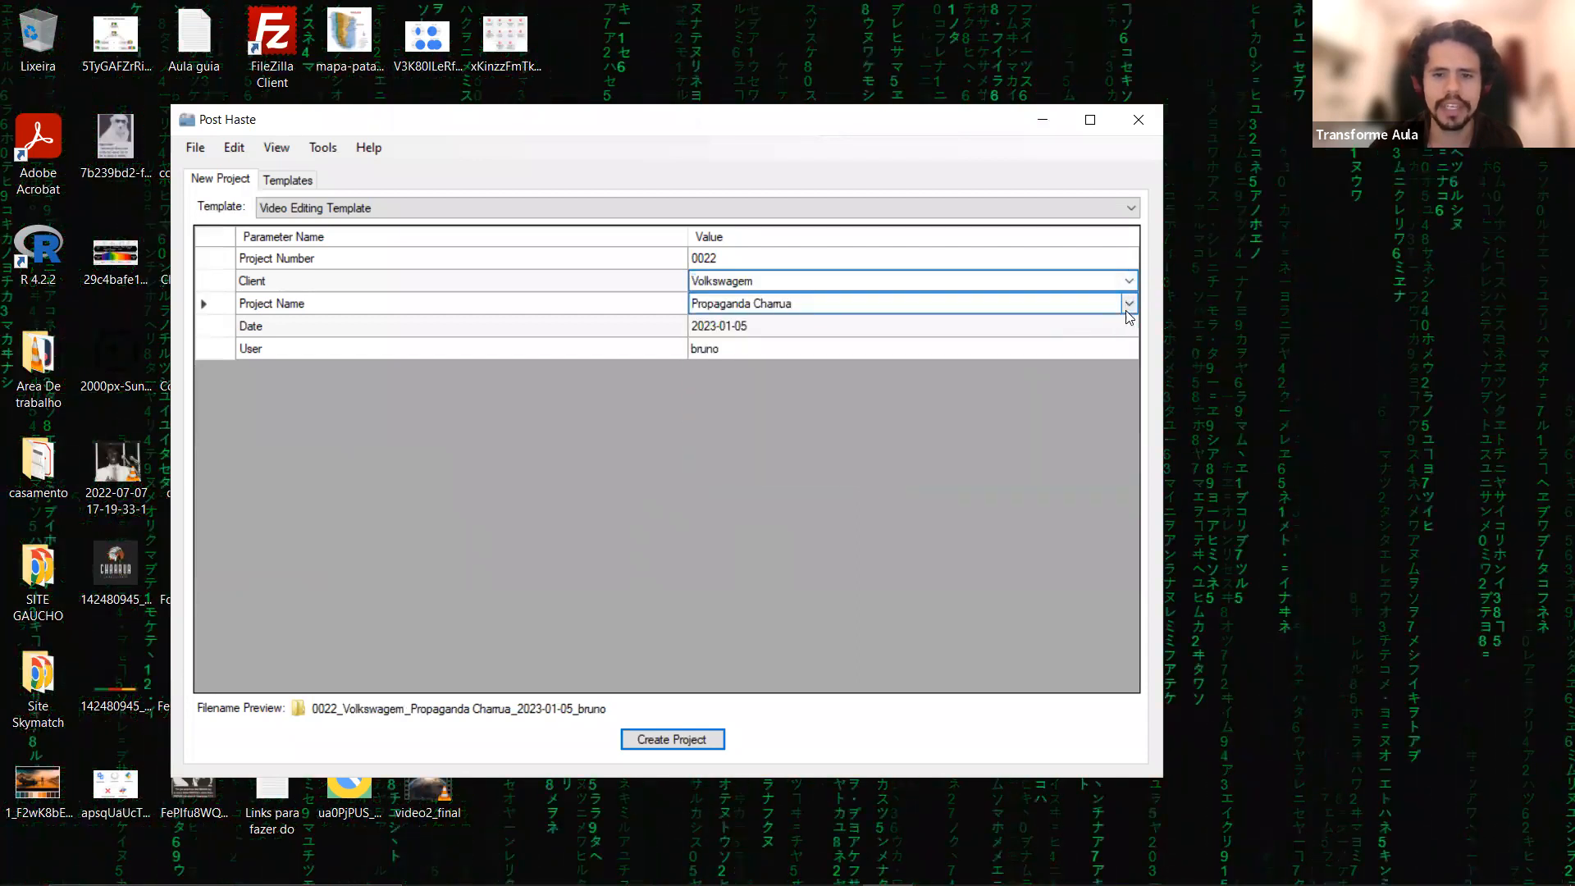
click(1129, 304)
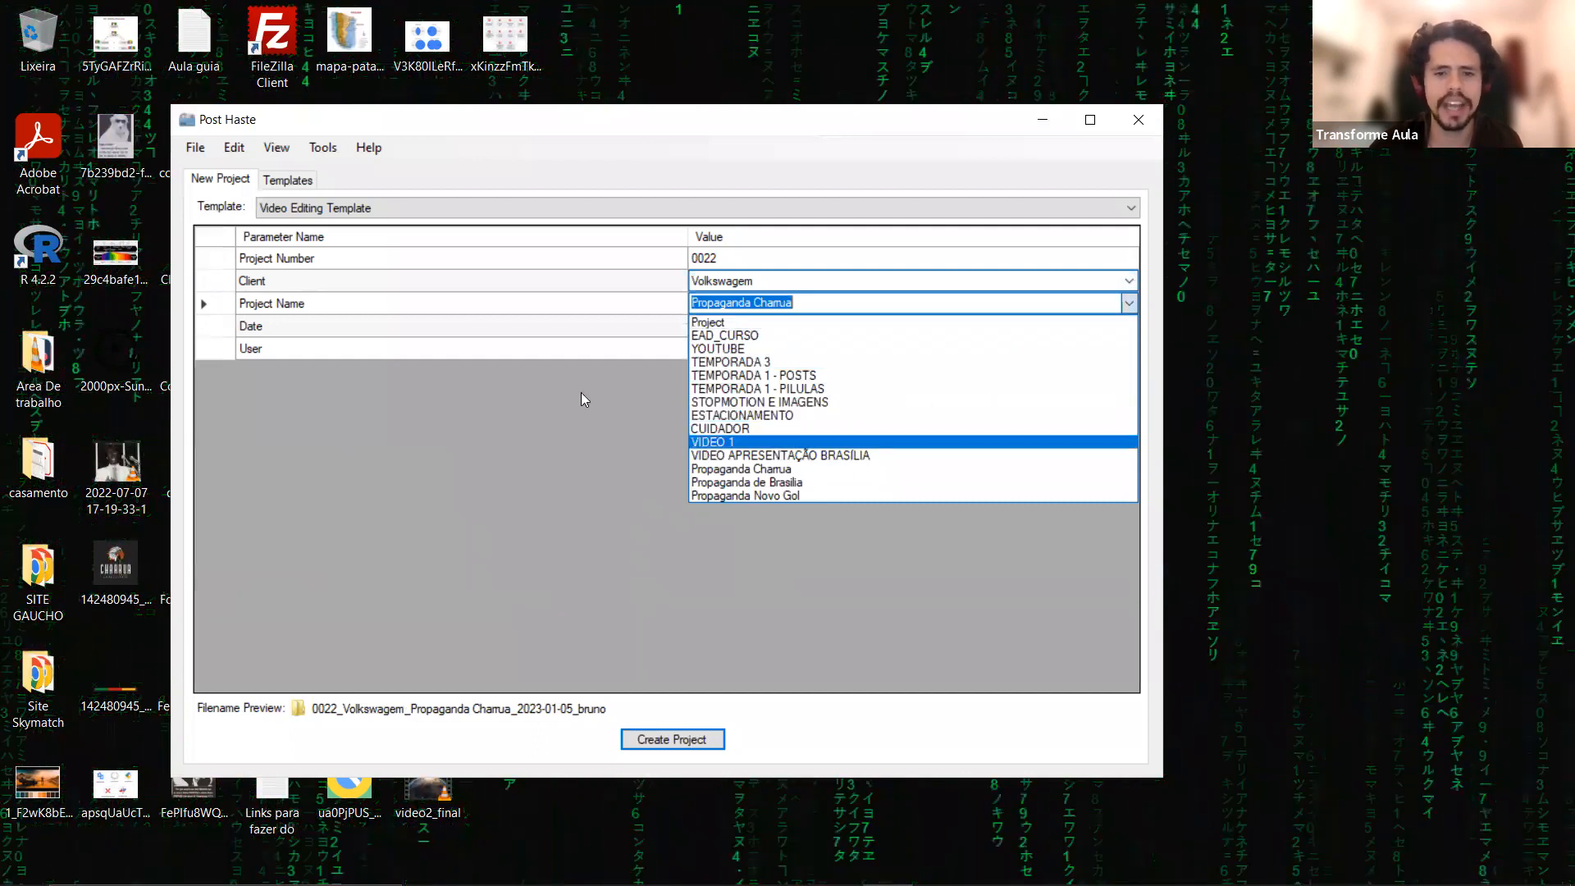
click(632, 390)
Review the project's date parameter, the available template choices and the user parameter.
click(797, 326)
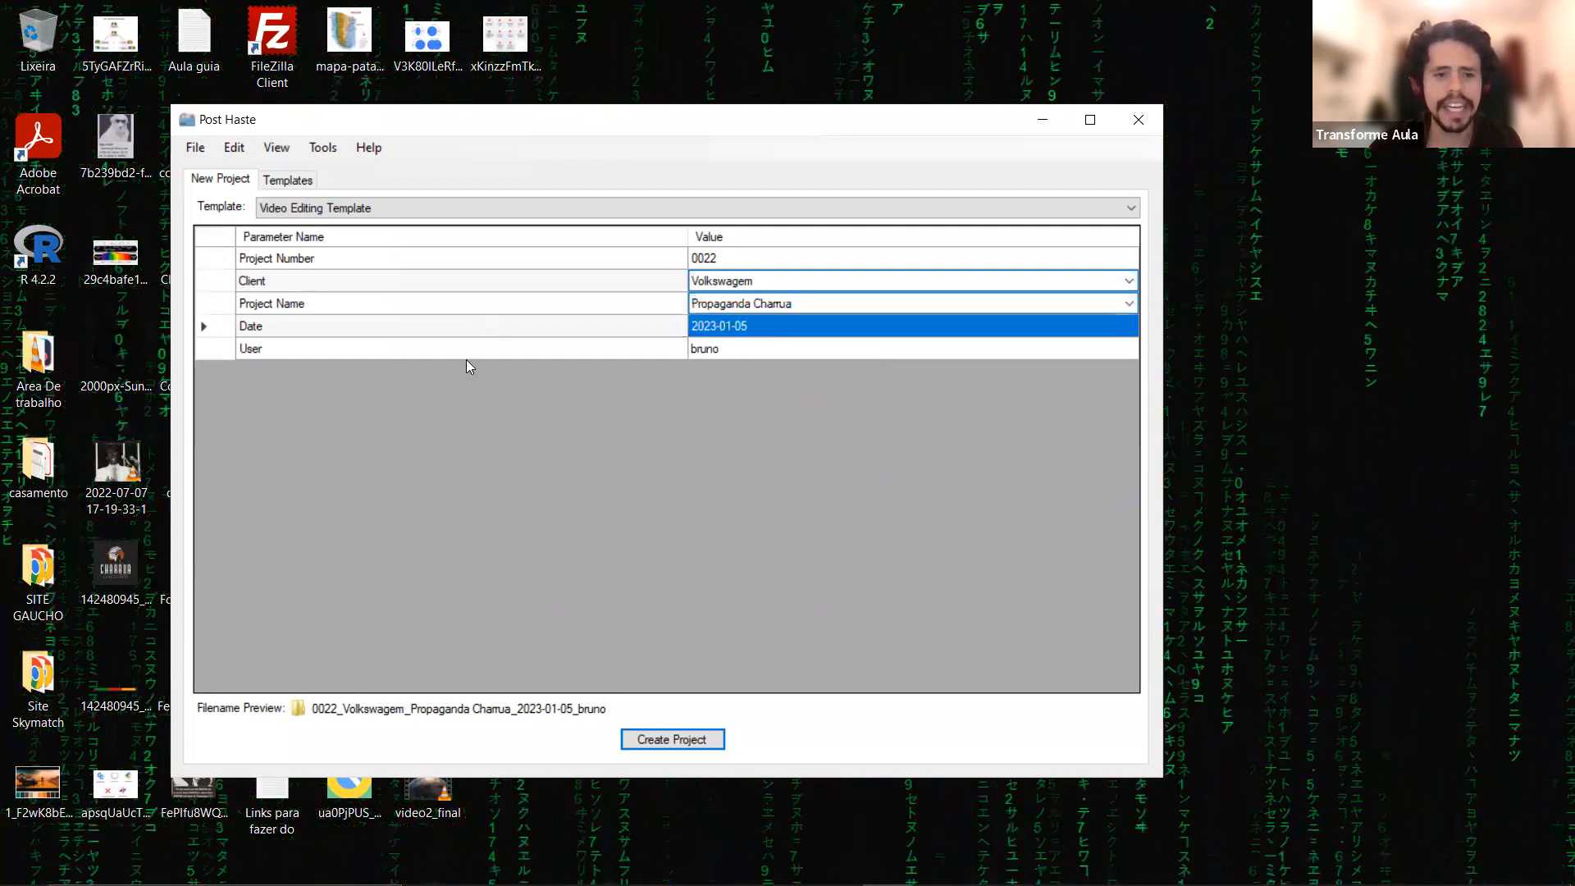
click(200, 327)
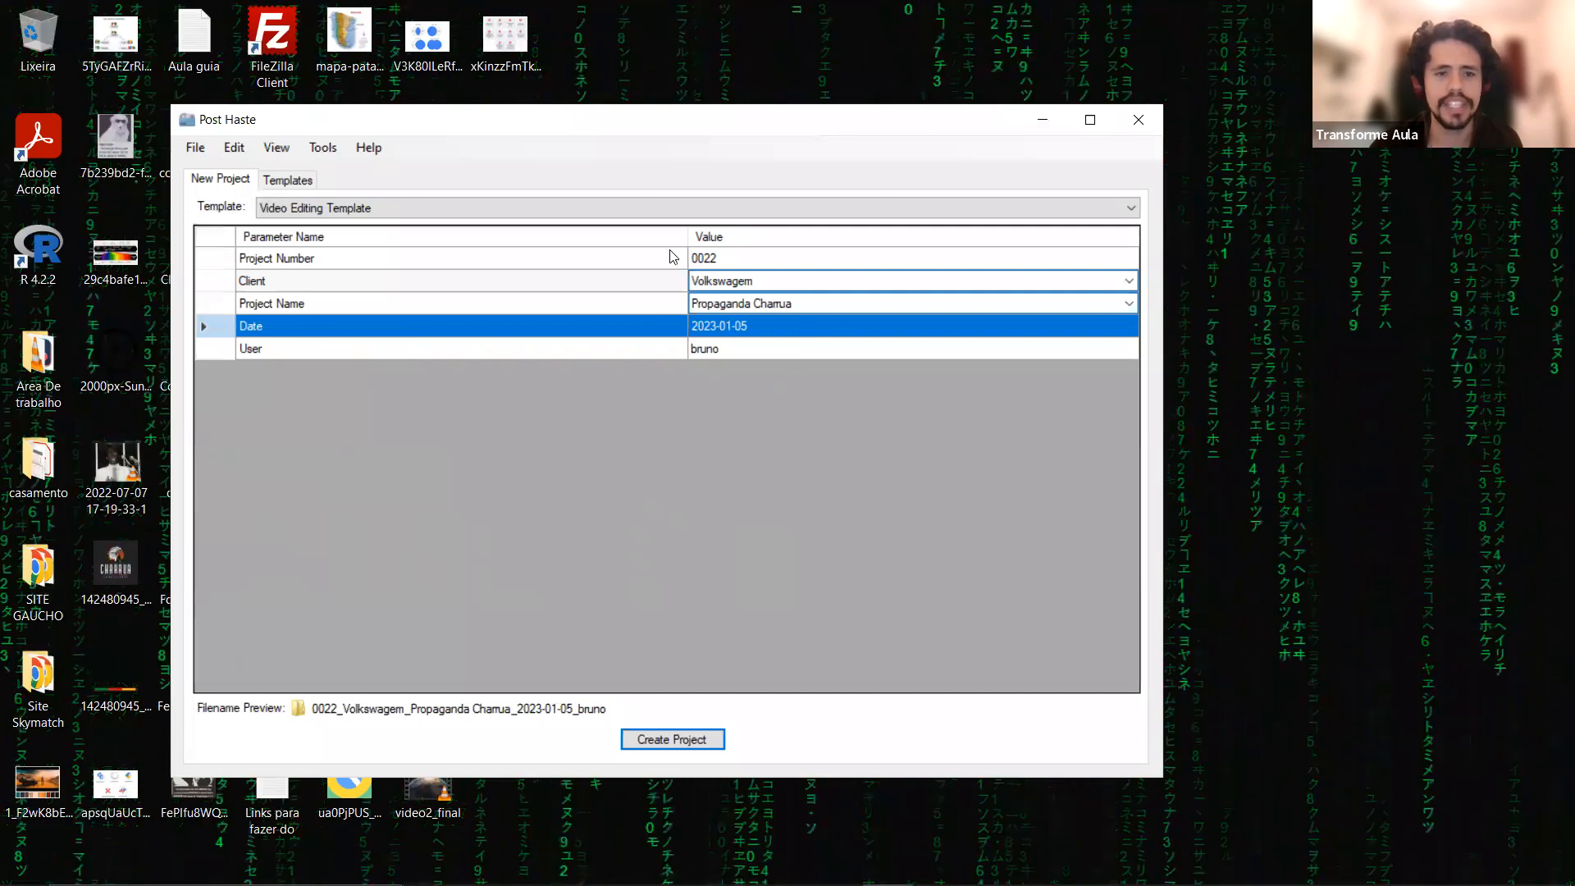
click(581, 209)
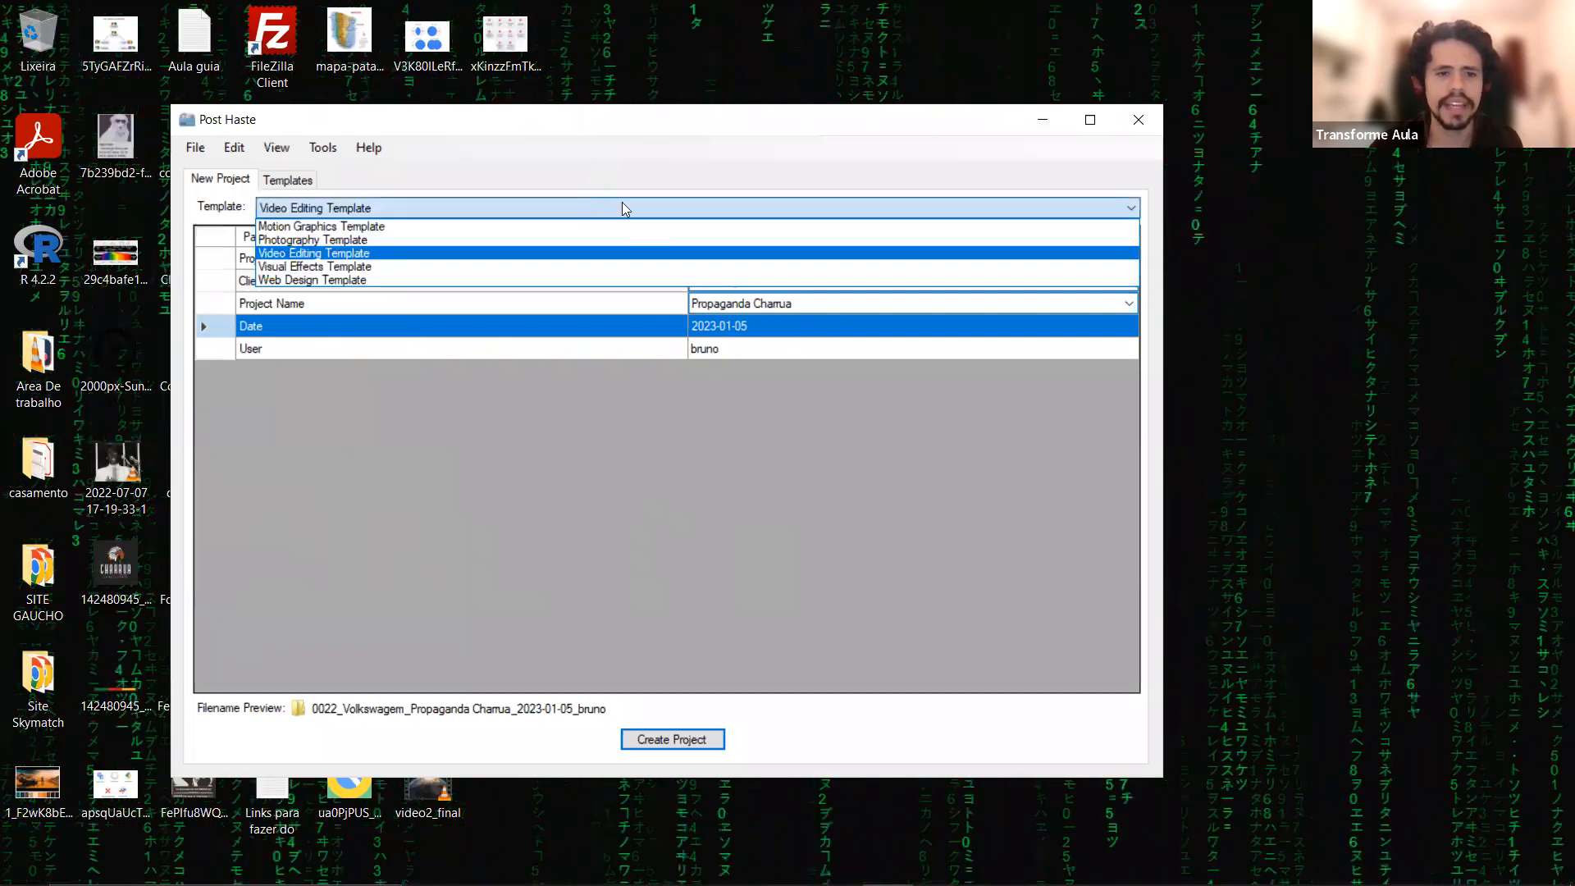
click(621, 204)
click(732, 349)
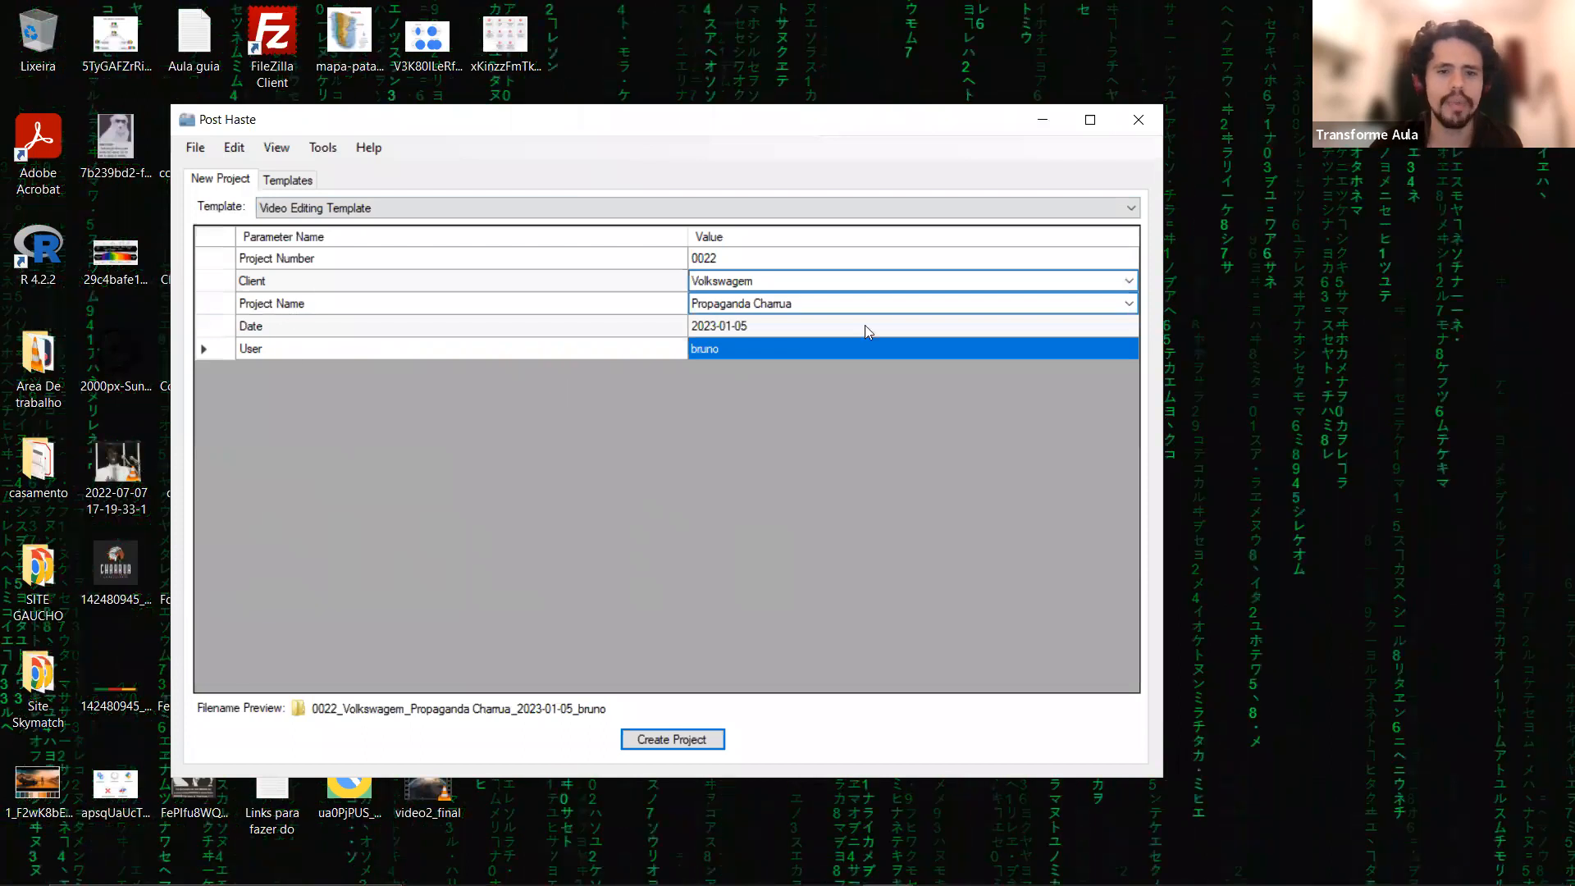
Try the Motion Graphics, Photography and Web Design templates for the new project, ending on the Video Editing Template.
click(295, 205)
click(297, 228)
click(326, 205)
click(325, 240)
click(326, 209)
click(327, 252)
click(326, 209)
click(318, 279)
click(327, 209)
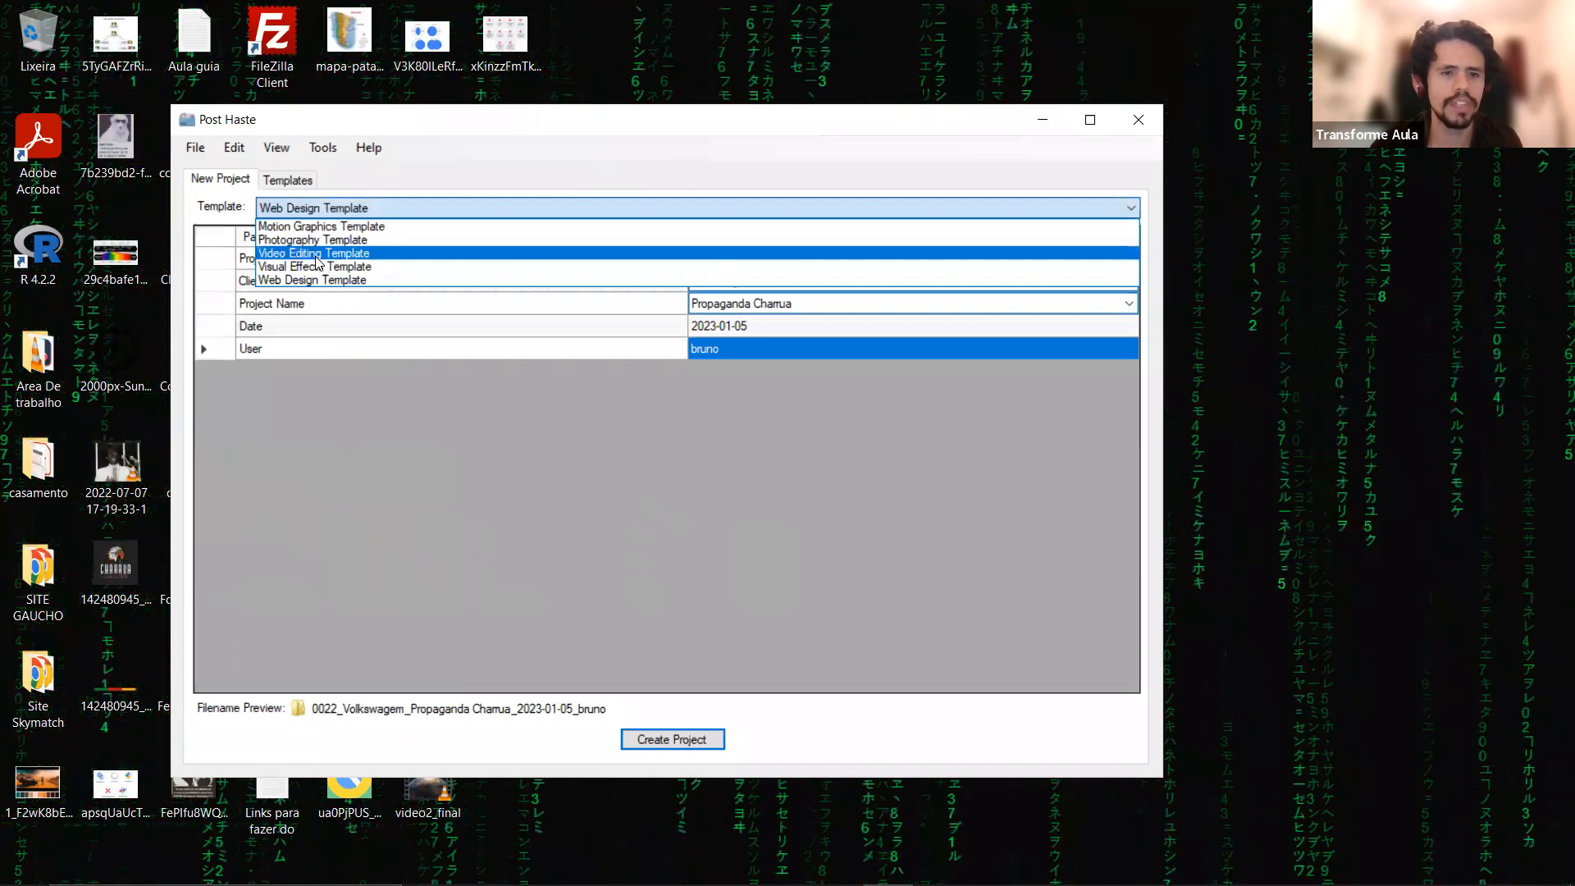
key(Return)
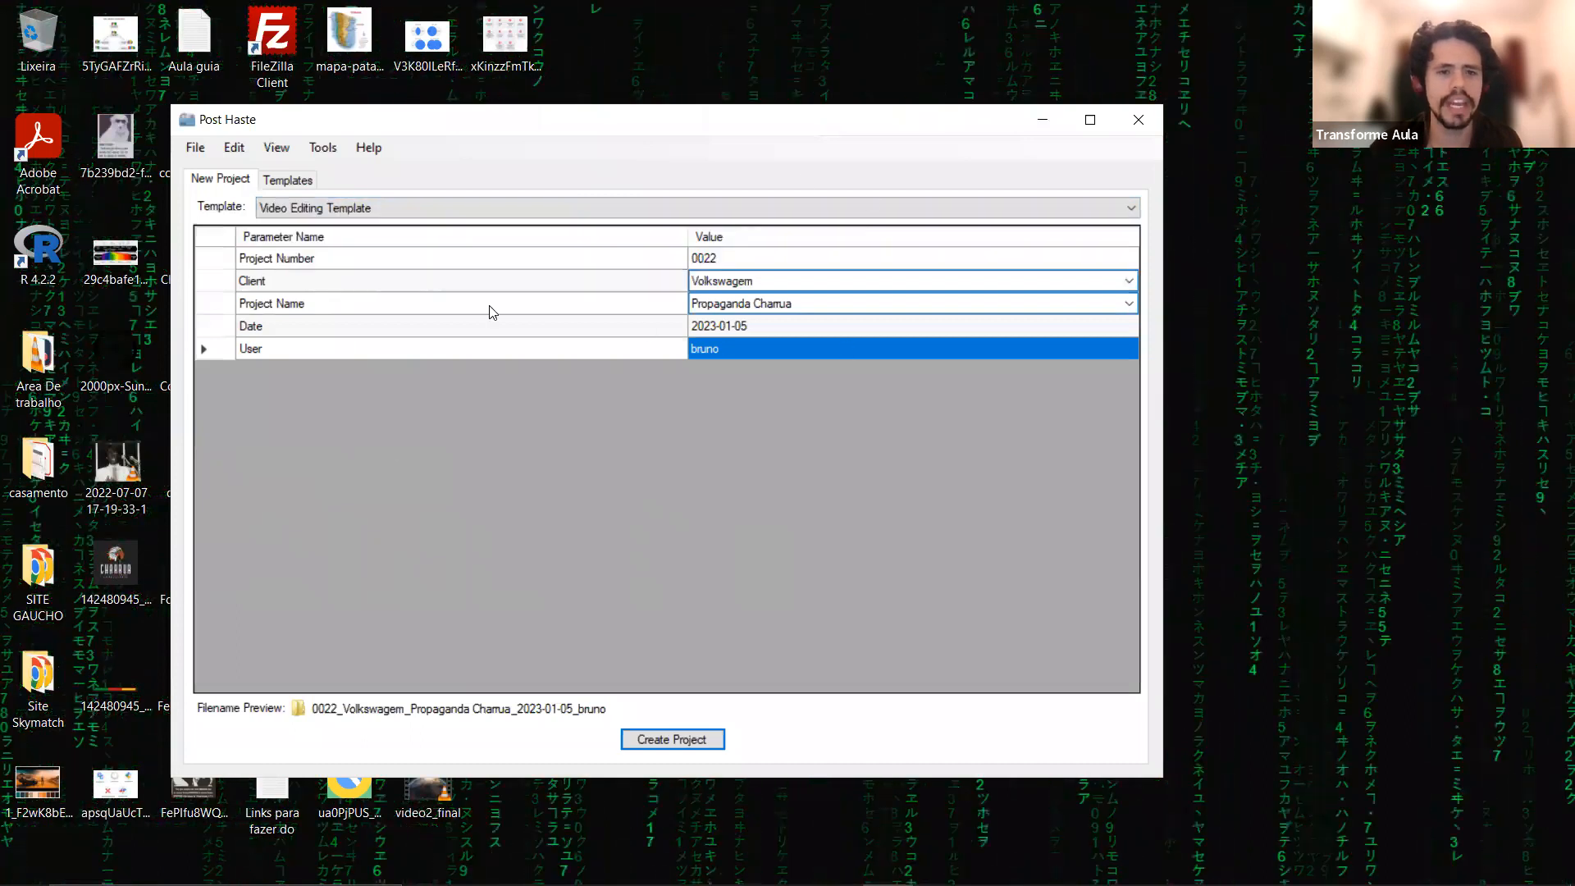
Sort the project parameters alphabetically by parameter name in ascending order and select the Project Number row.
click(310, 241)
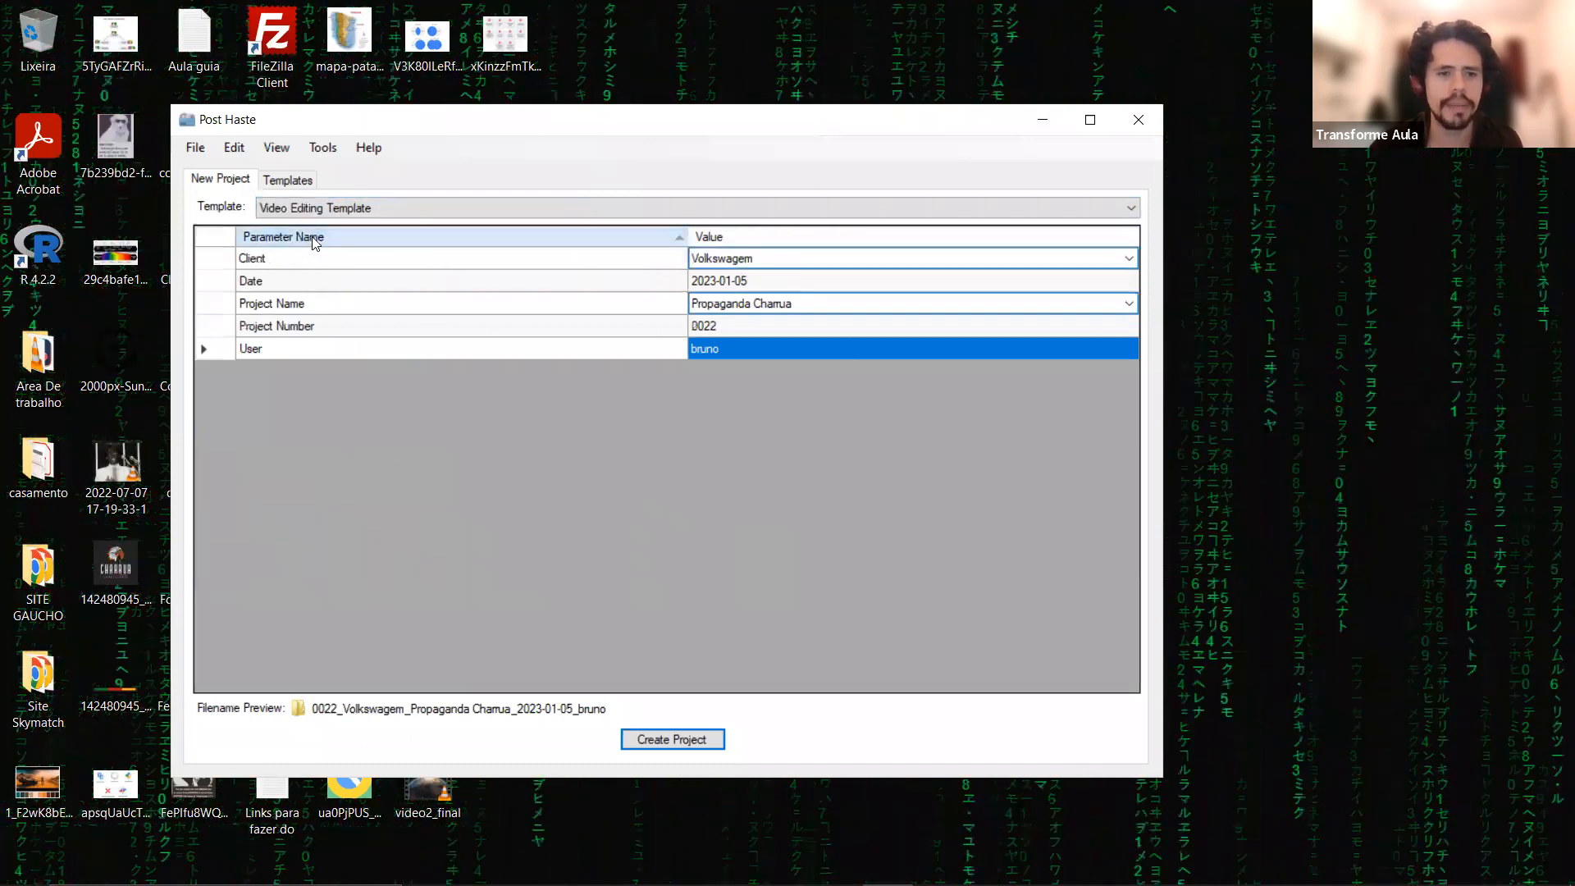
click(331, 239)
click(341, 241)
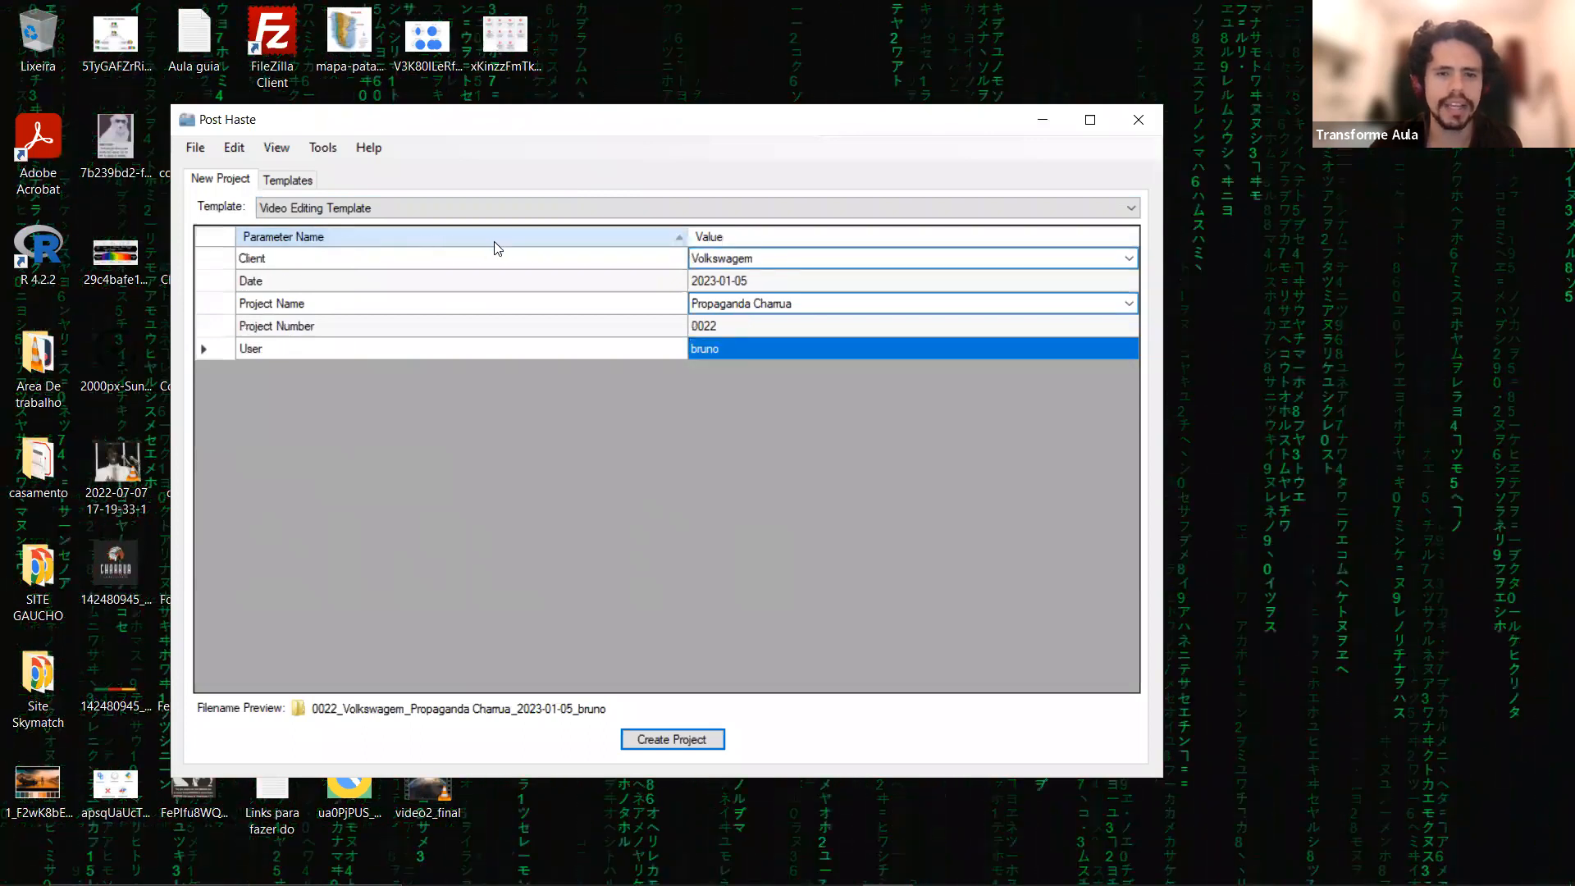
click(621, 241)
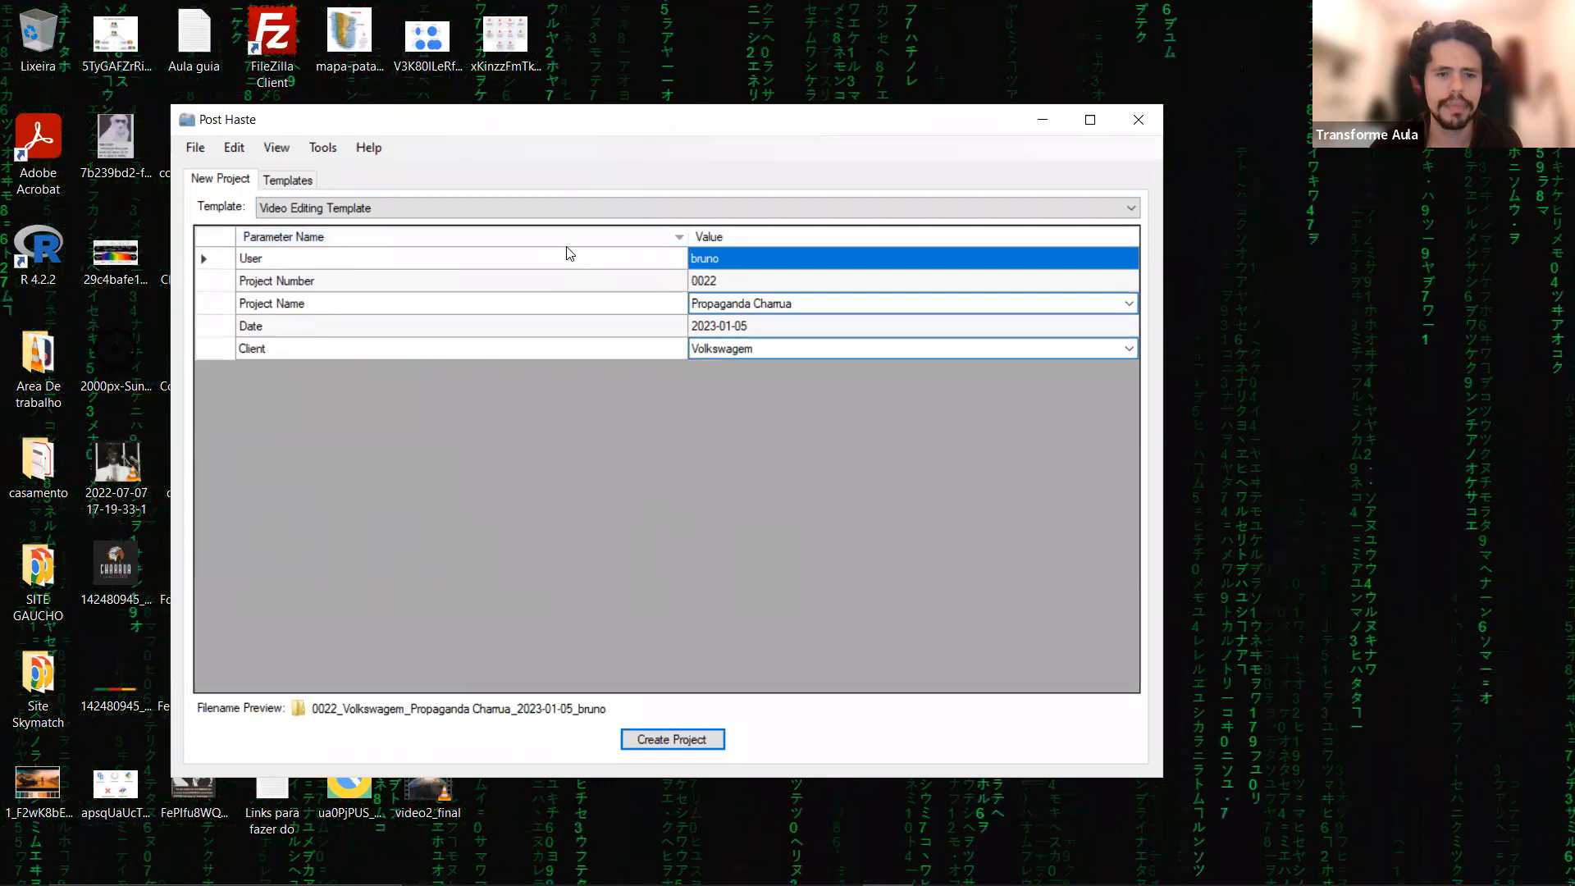
click(565, 244)
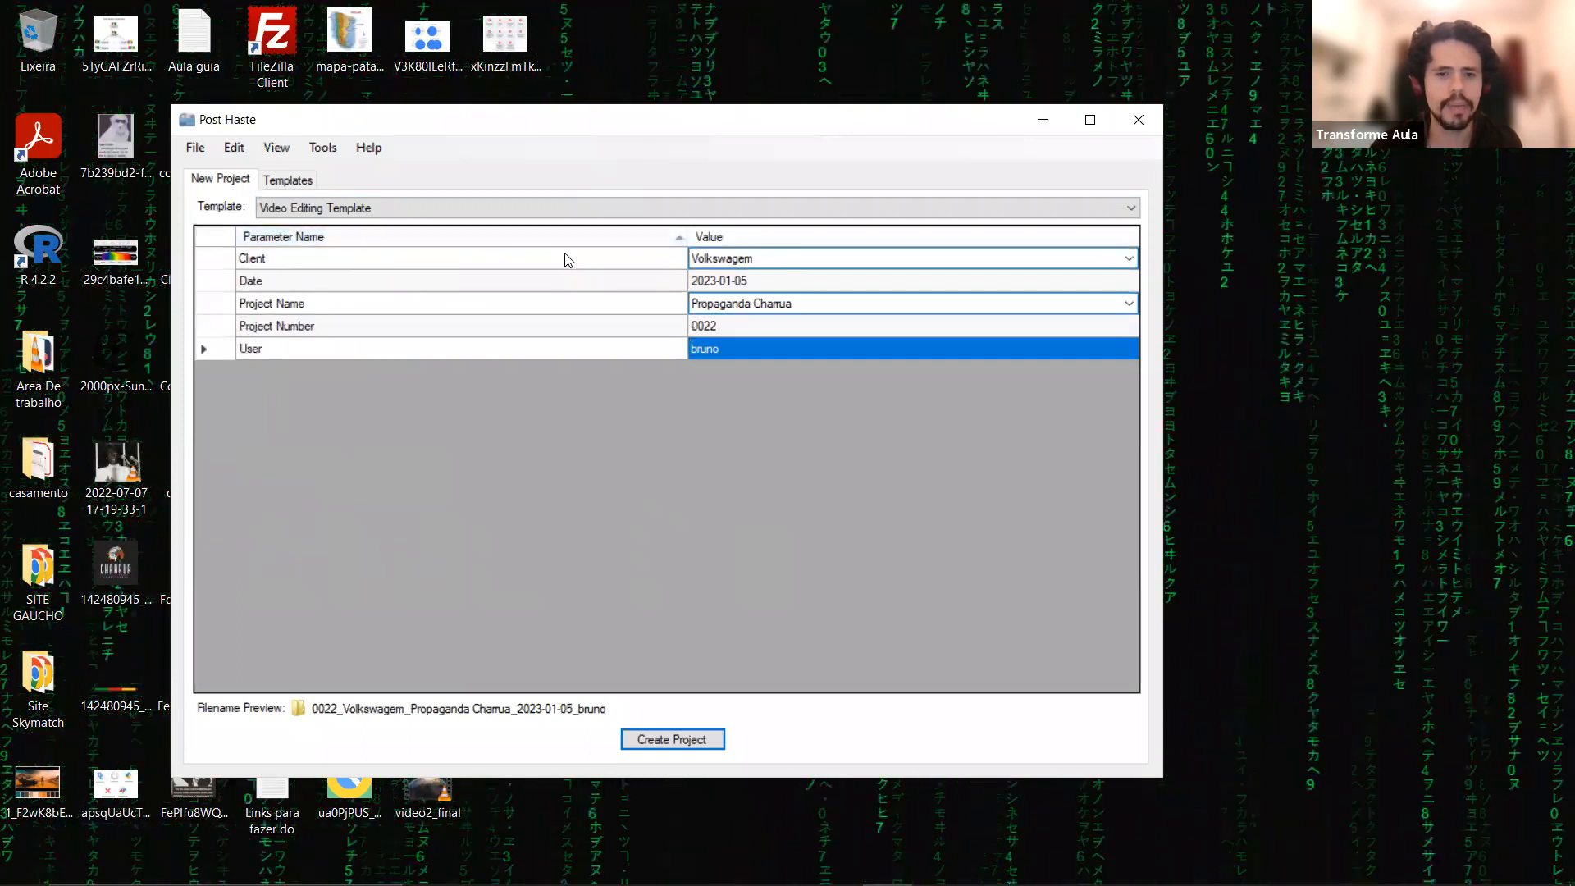
drag(229, 325, 407, 425)
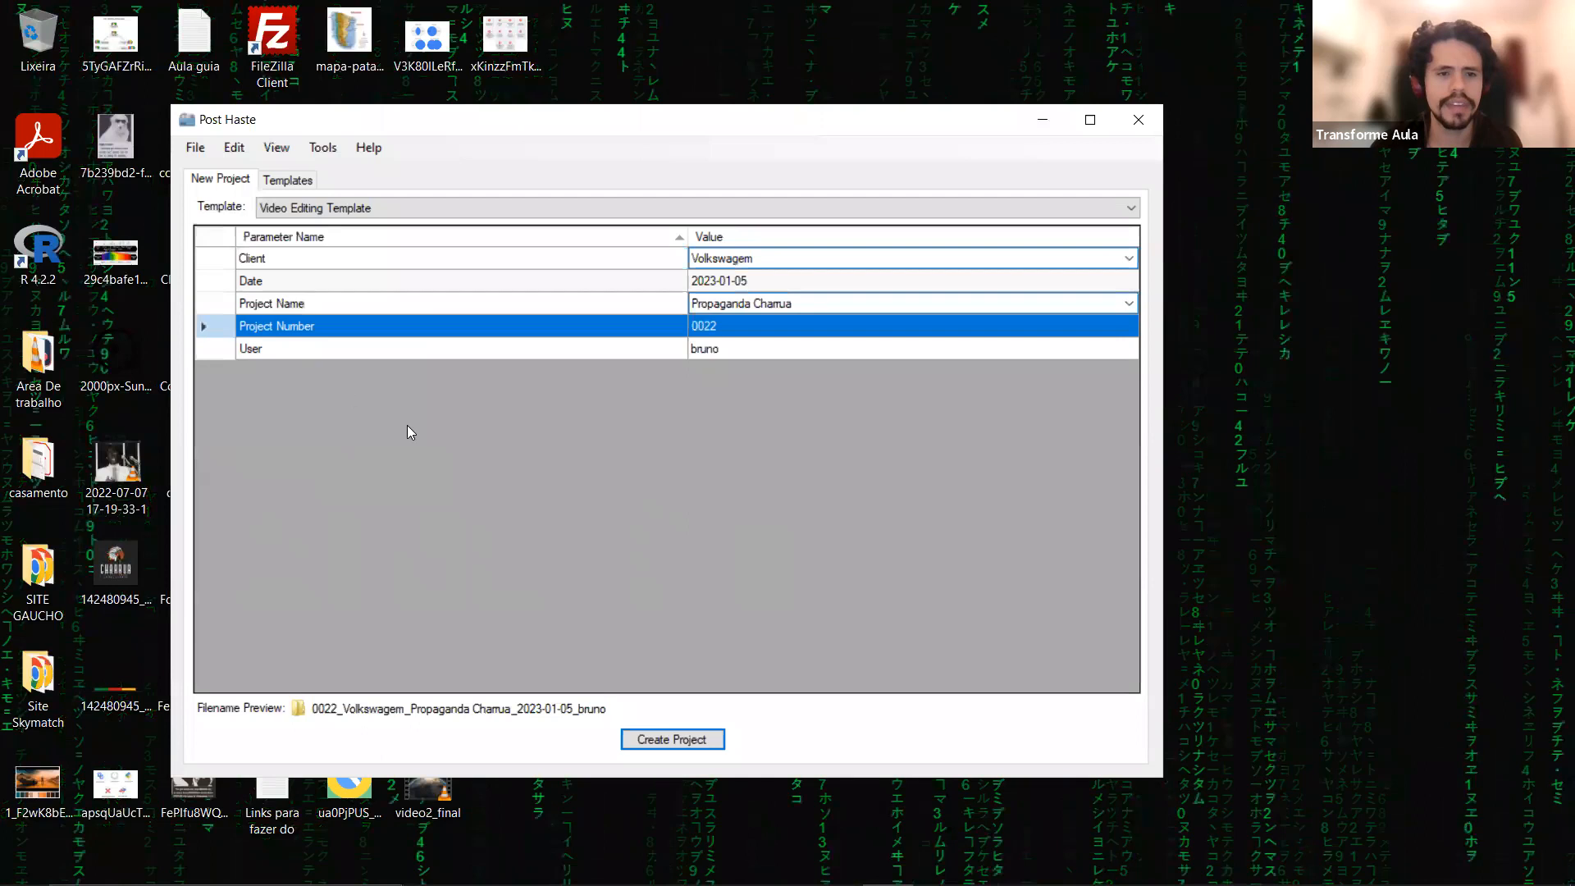
Display the Video Editing Template's folder structure and collapse all of its top-level folders.
click(285, 181)
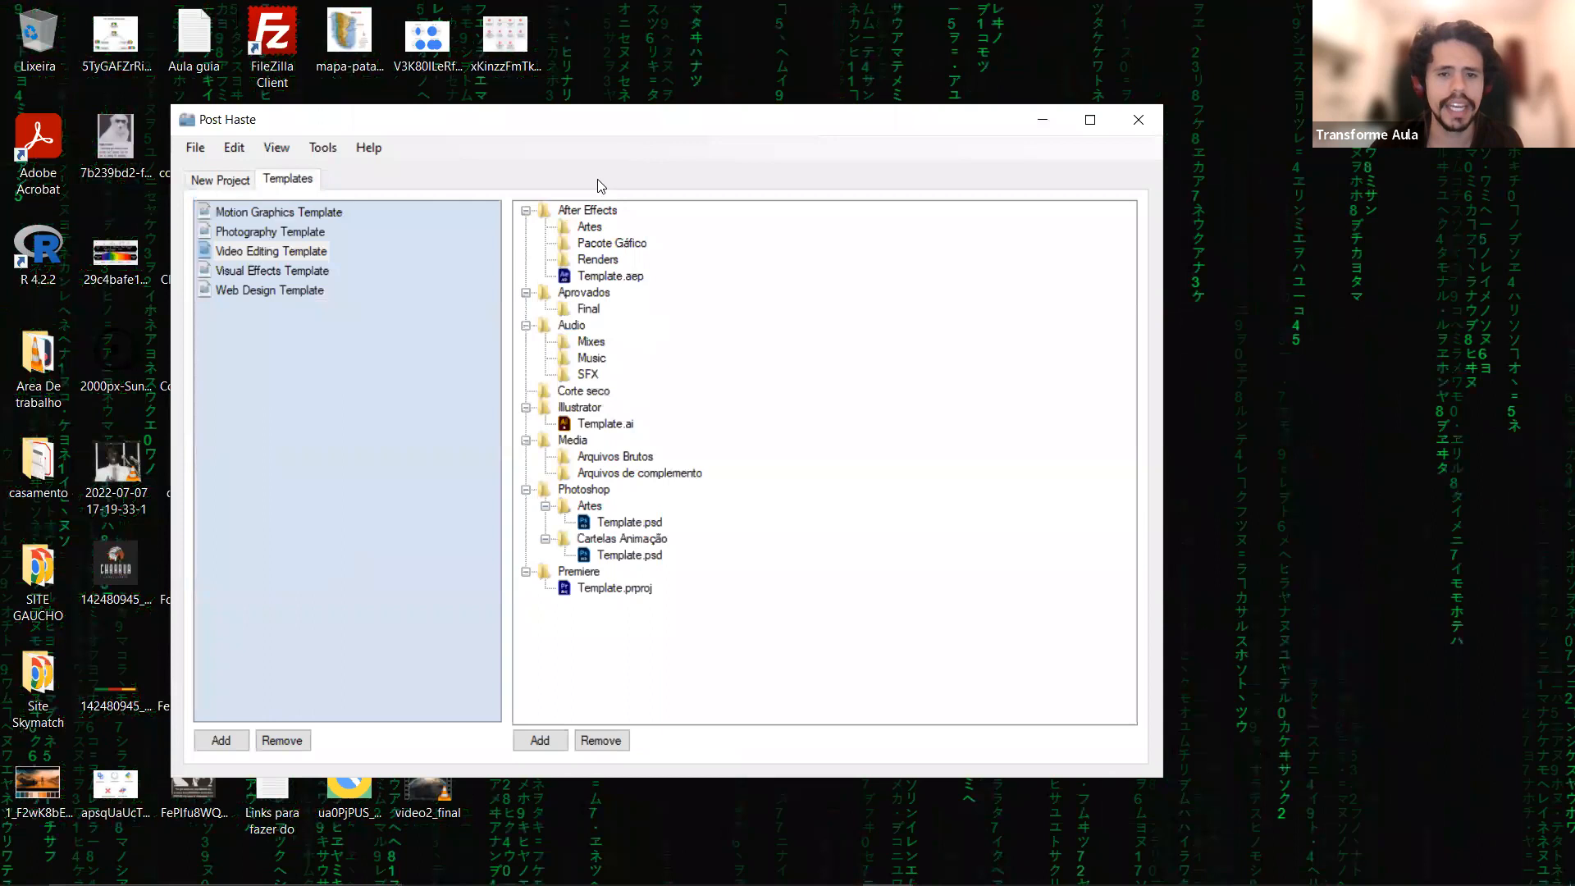
click(525, 211)
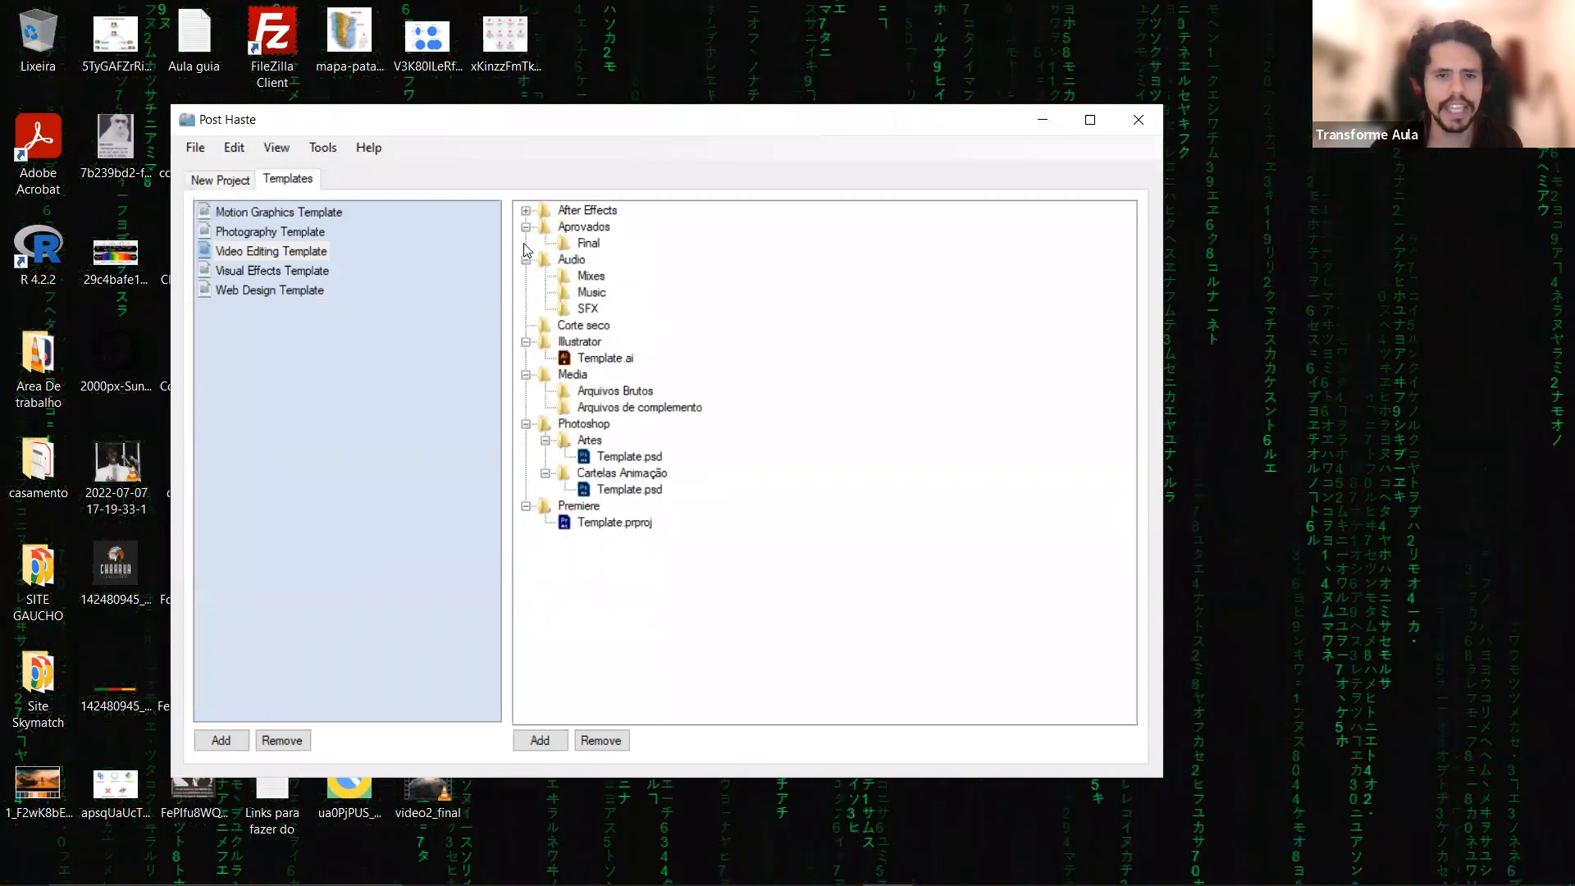
click(525, 228)
click(526, 244)
click(525, 276)
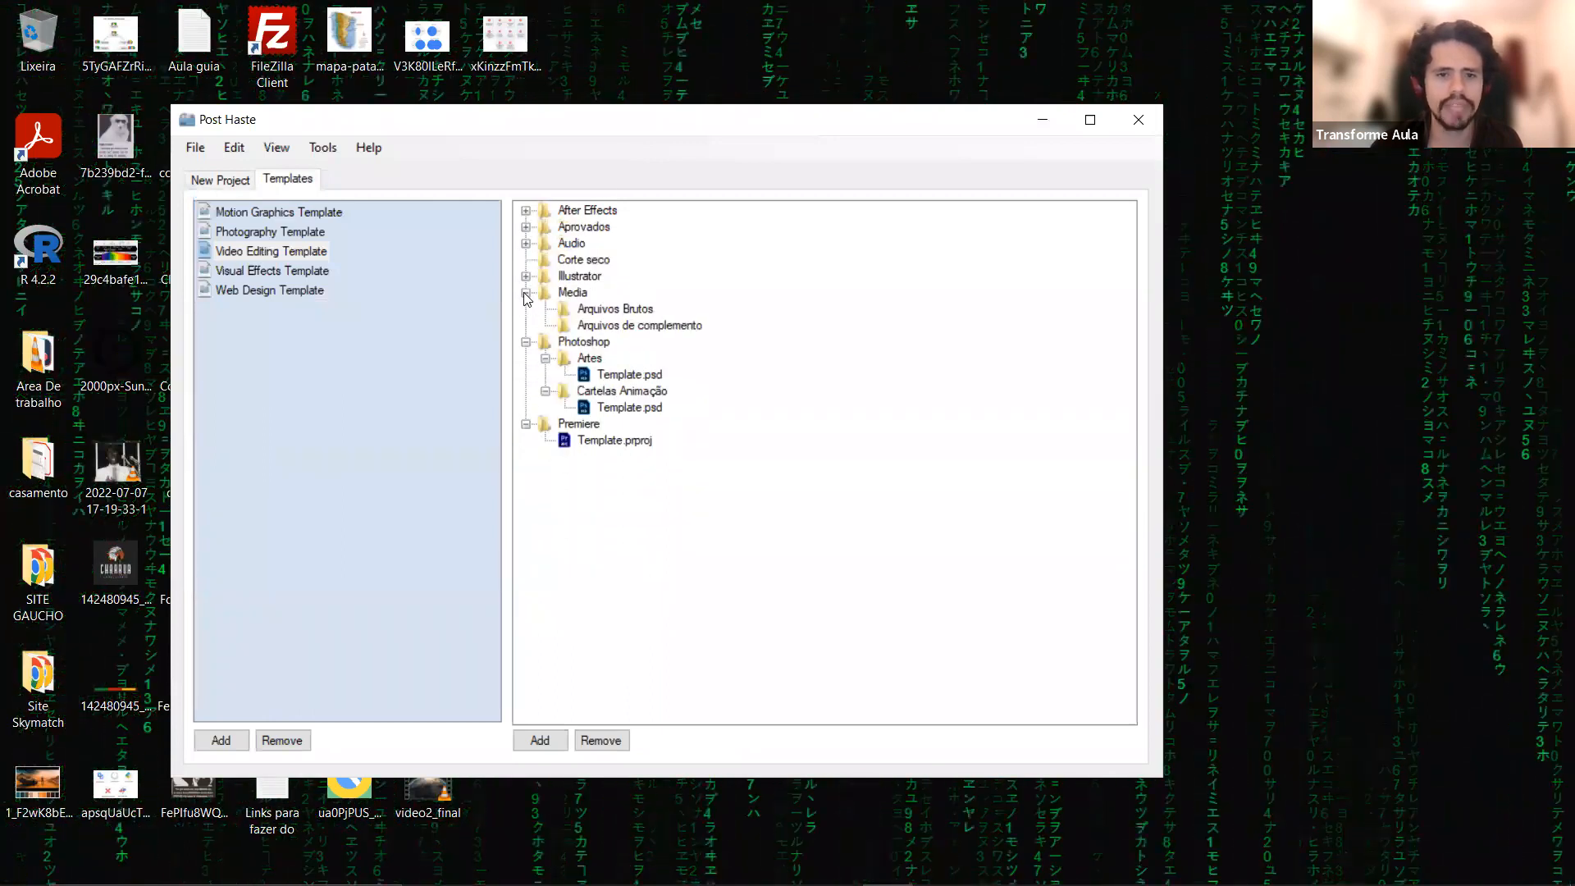
click(526, 292)
click(526, 309)
click(526, 325)
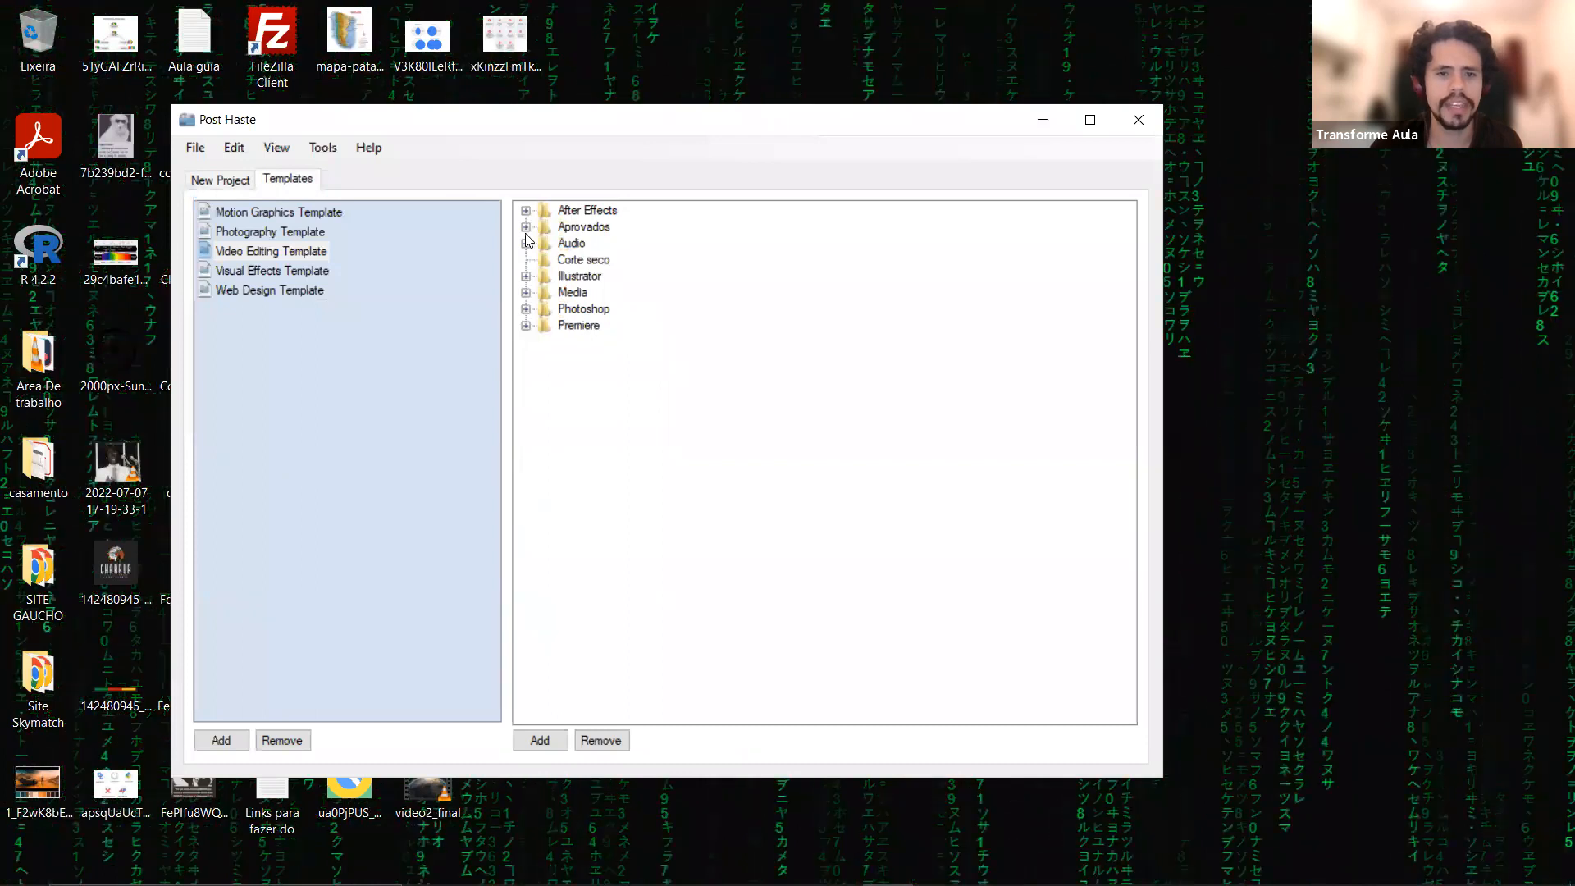
Expand the template's After Effects, Aprovados and Audio folders and examine their subfolders and the Corte seco folder.
click(526, 211)
click(526, 293)
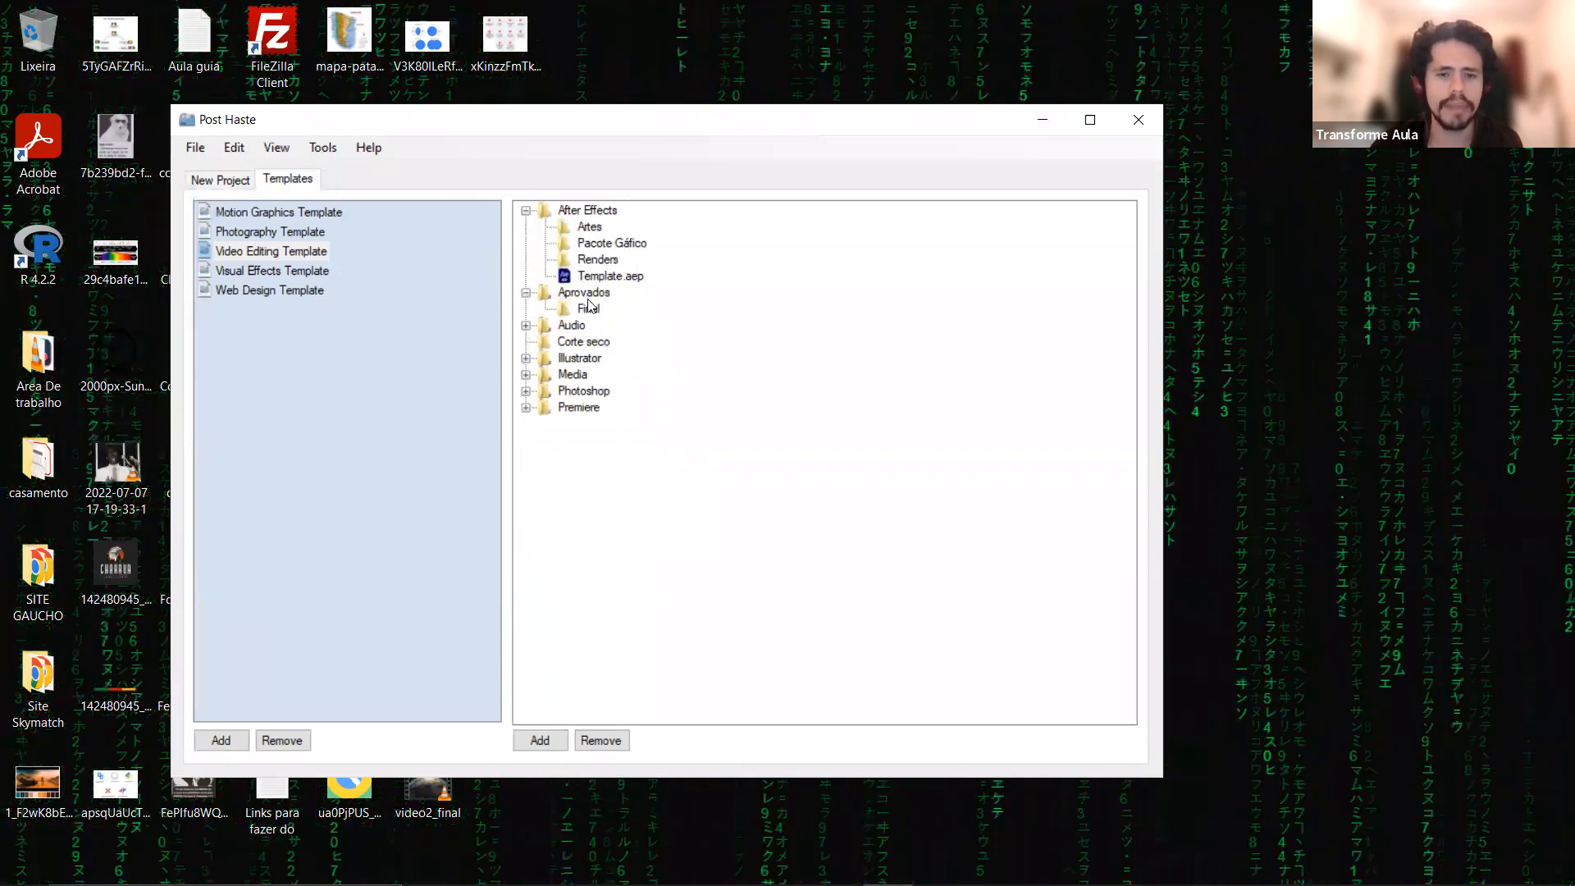
click(574, 309)
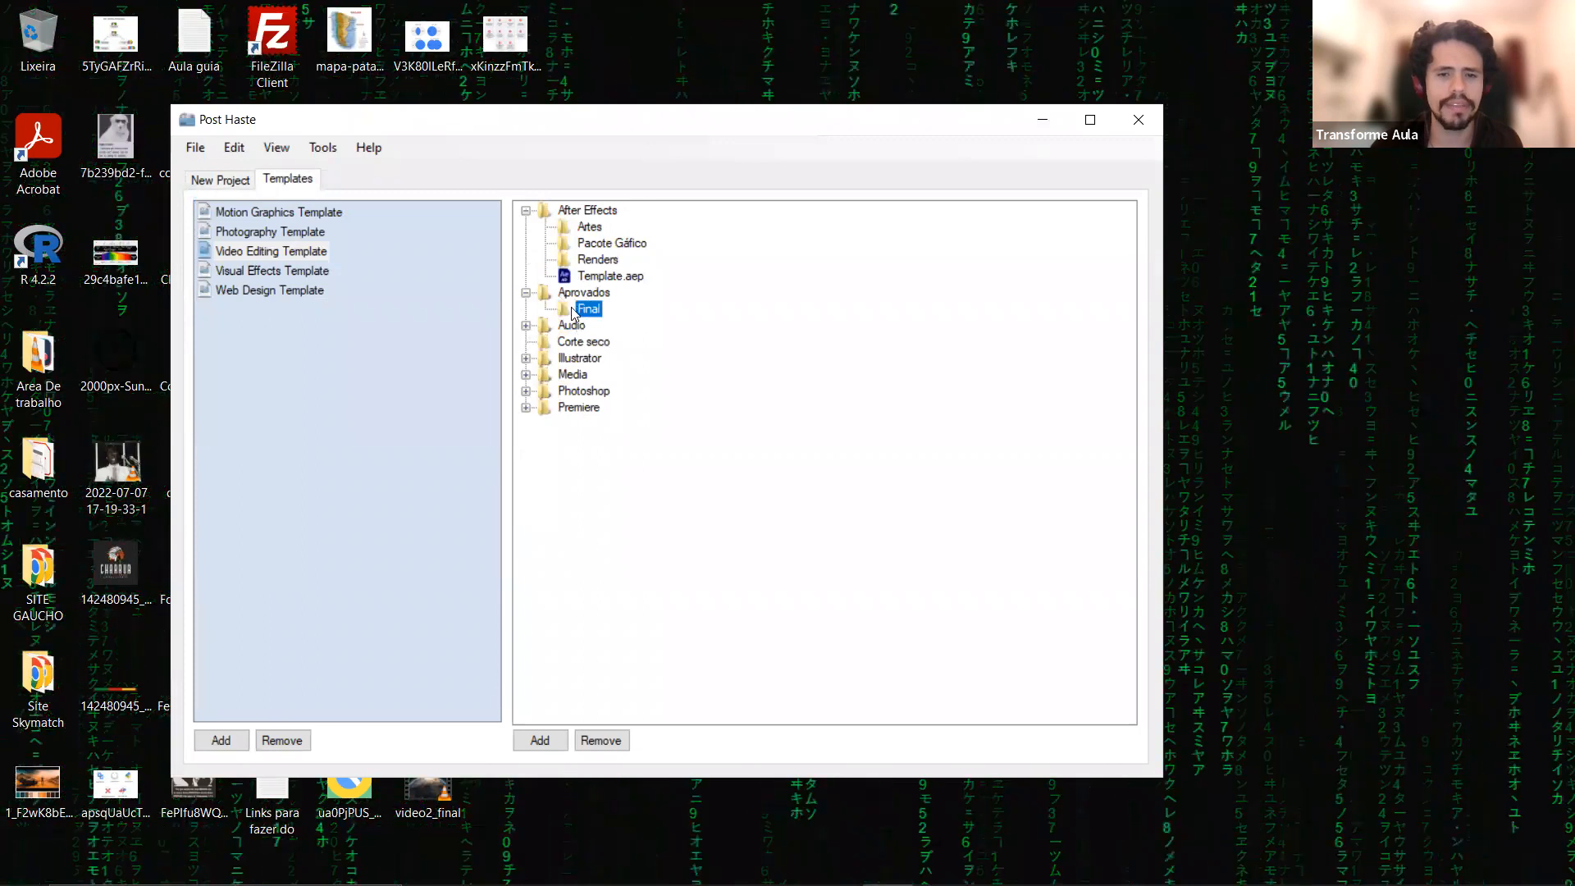
click(526, 325)
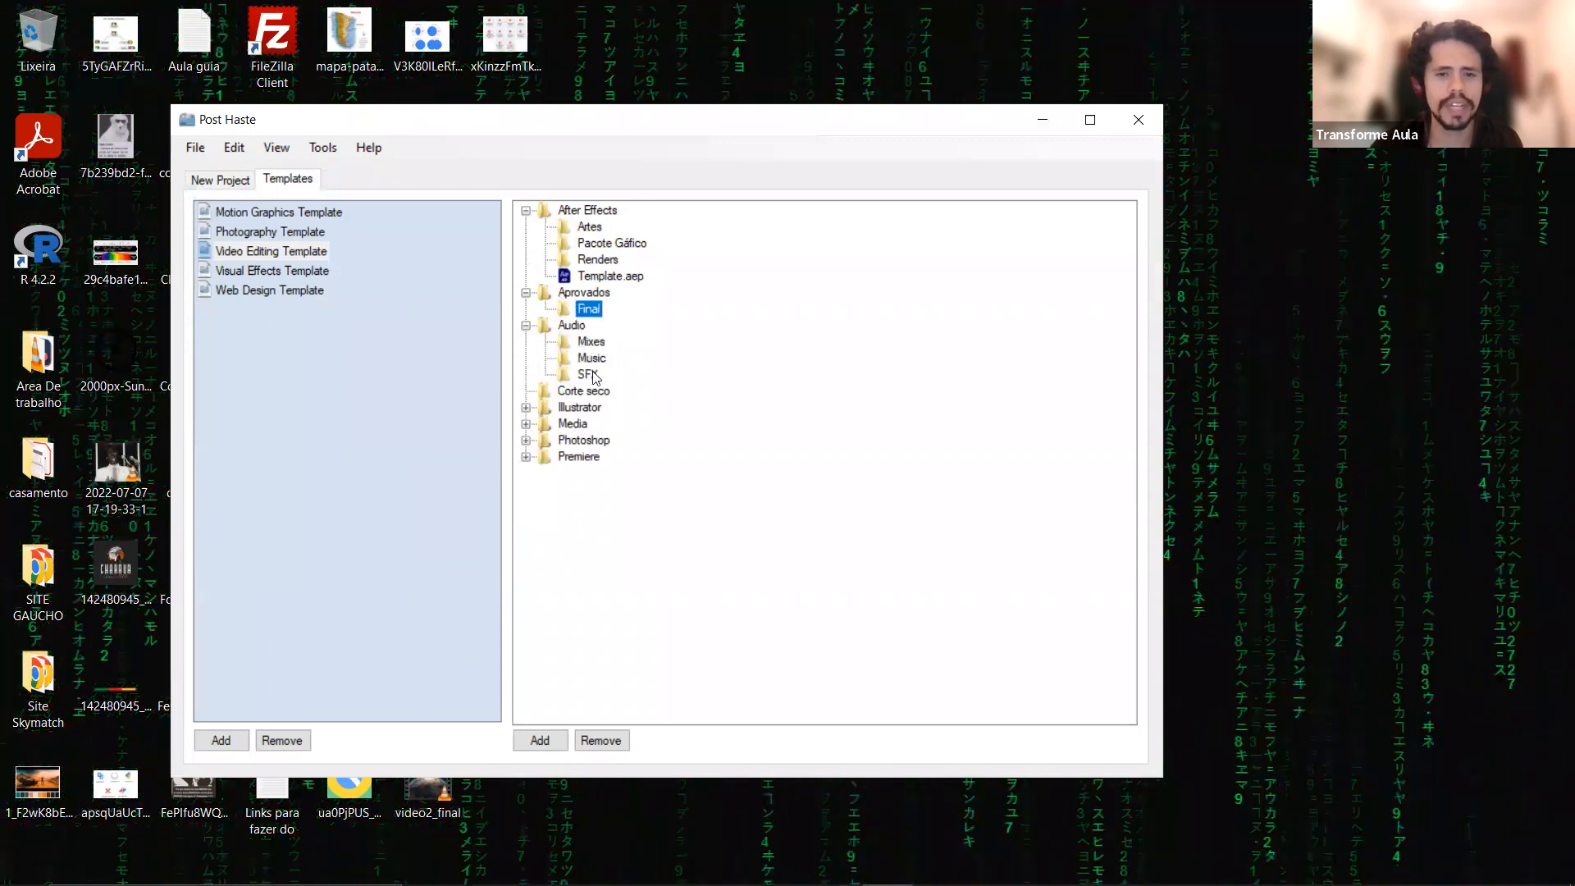
click(592, 348)
click(594, 363)
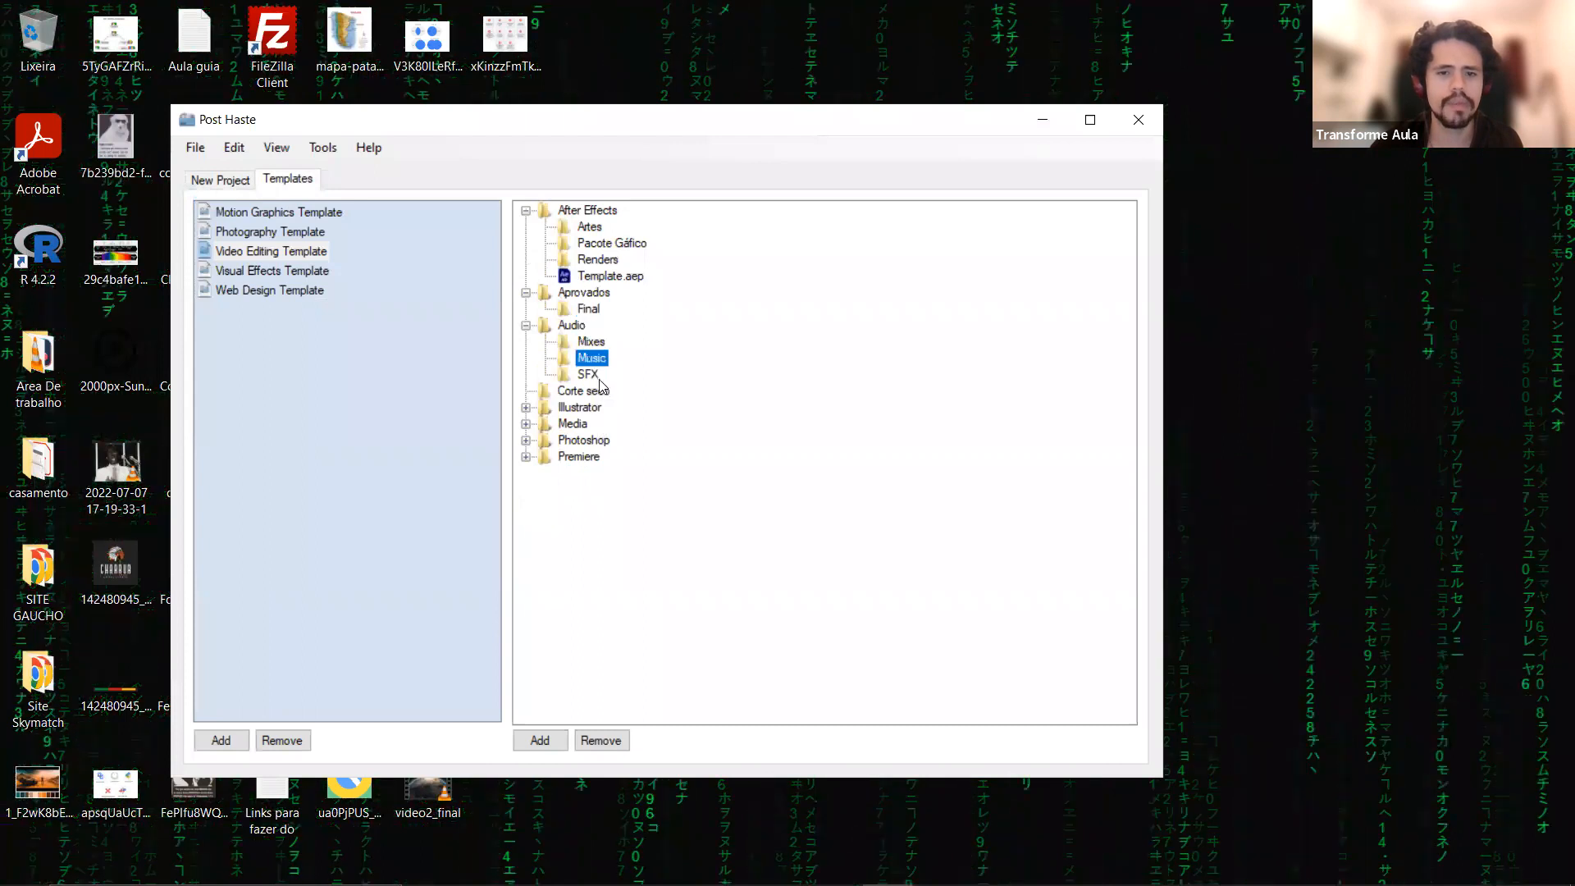
click(596, 377)
click(526, 408)
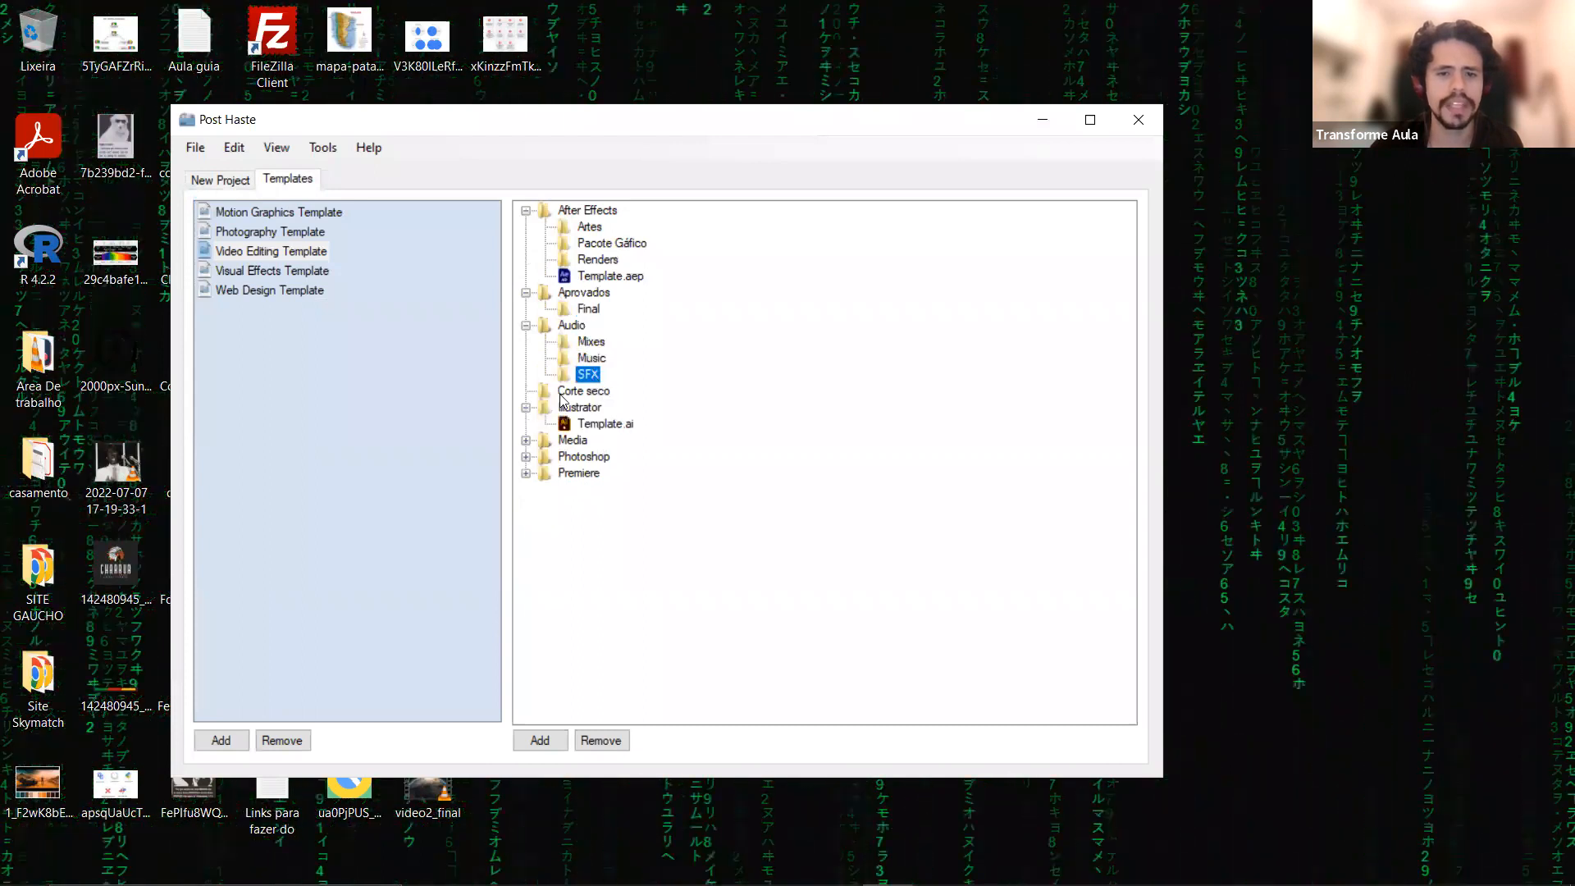
click(561, 394)
click(526, 407)
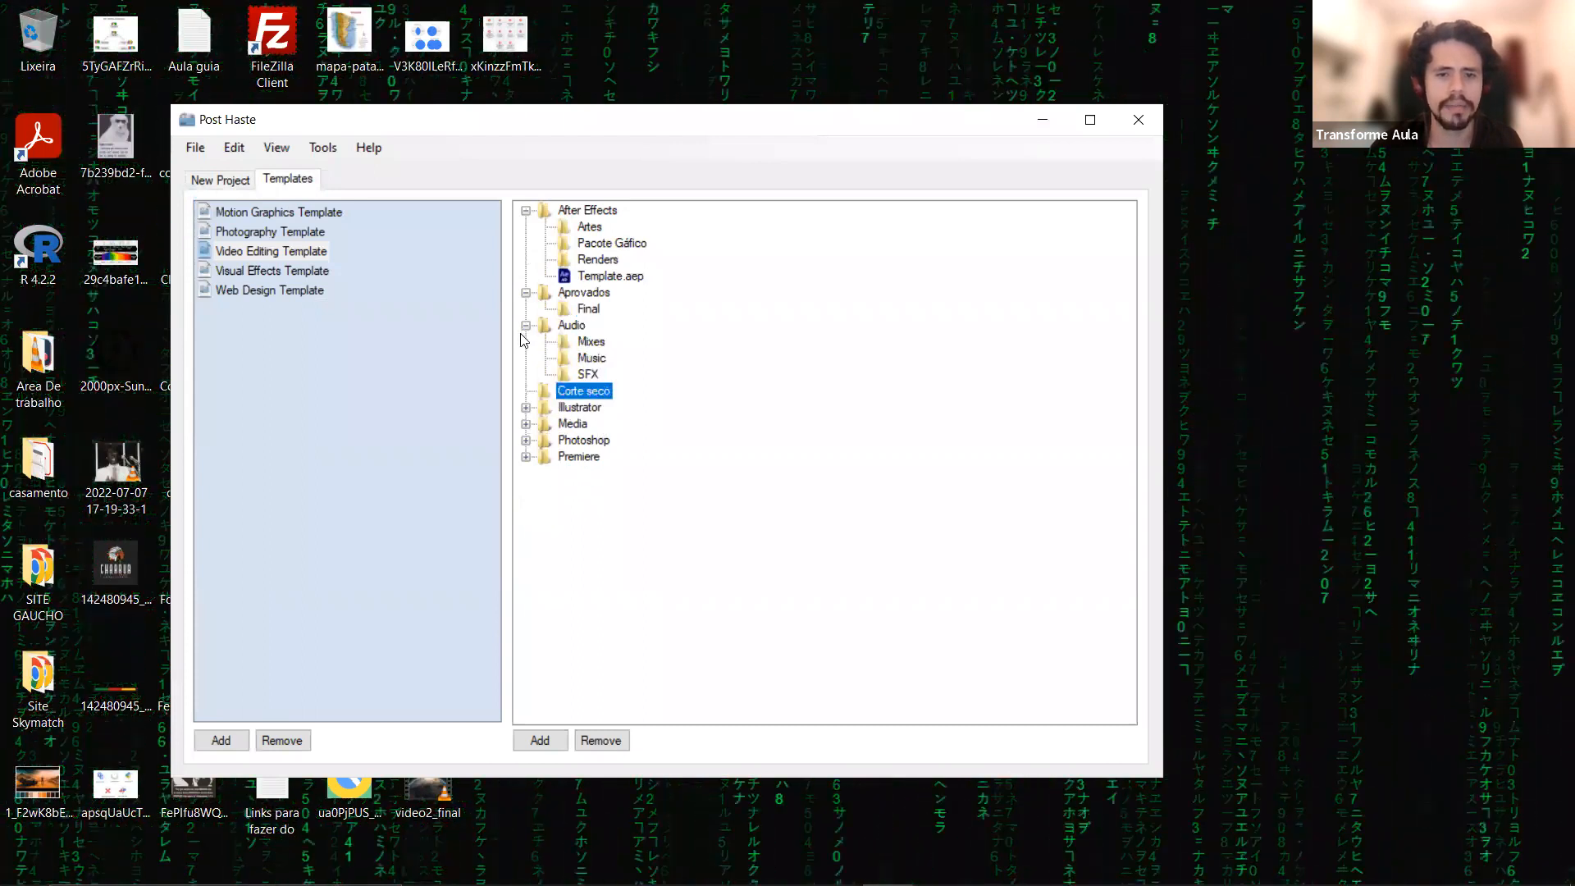
Collapse the Audio folder and expand Illustrator, Media, Photoshop and Premiere to examine their contents.
click(526, 326)
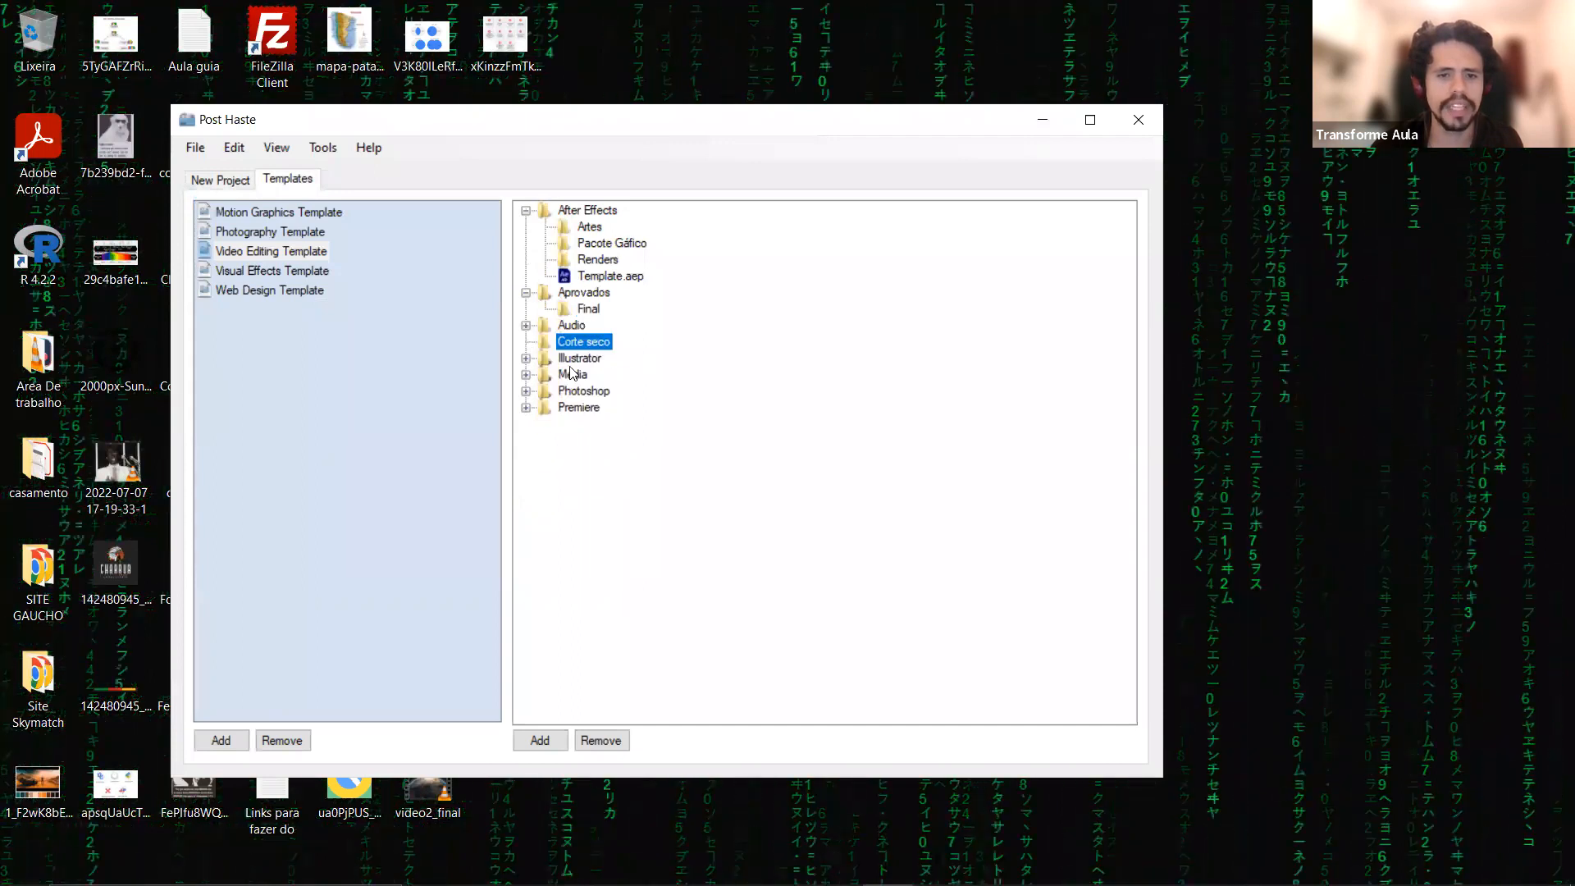
click(526, 359)
click(526, 392)
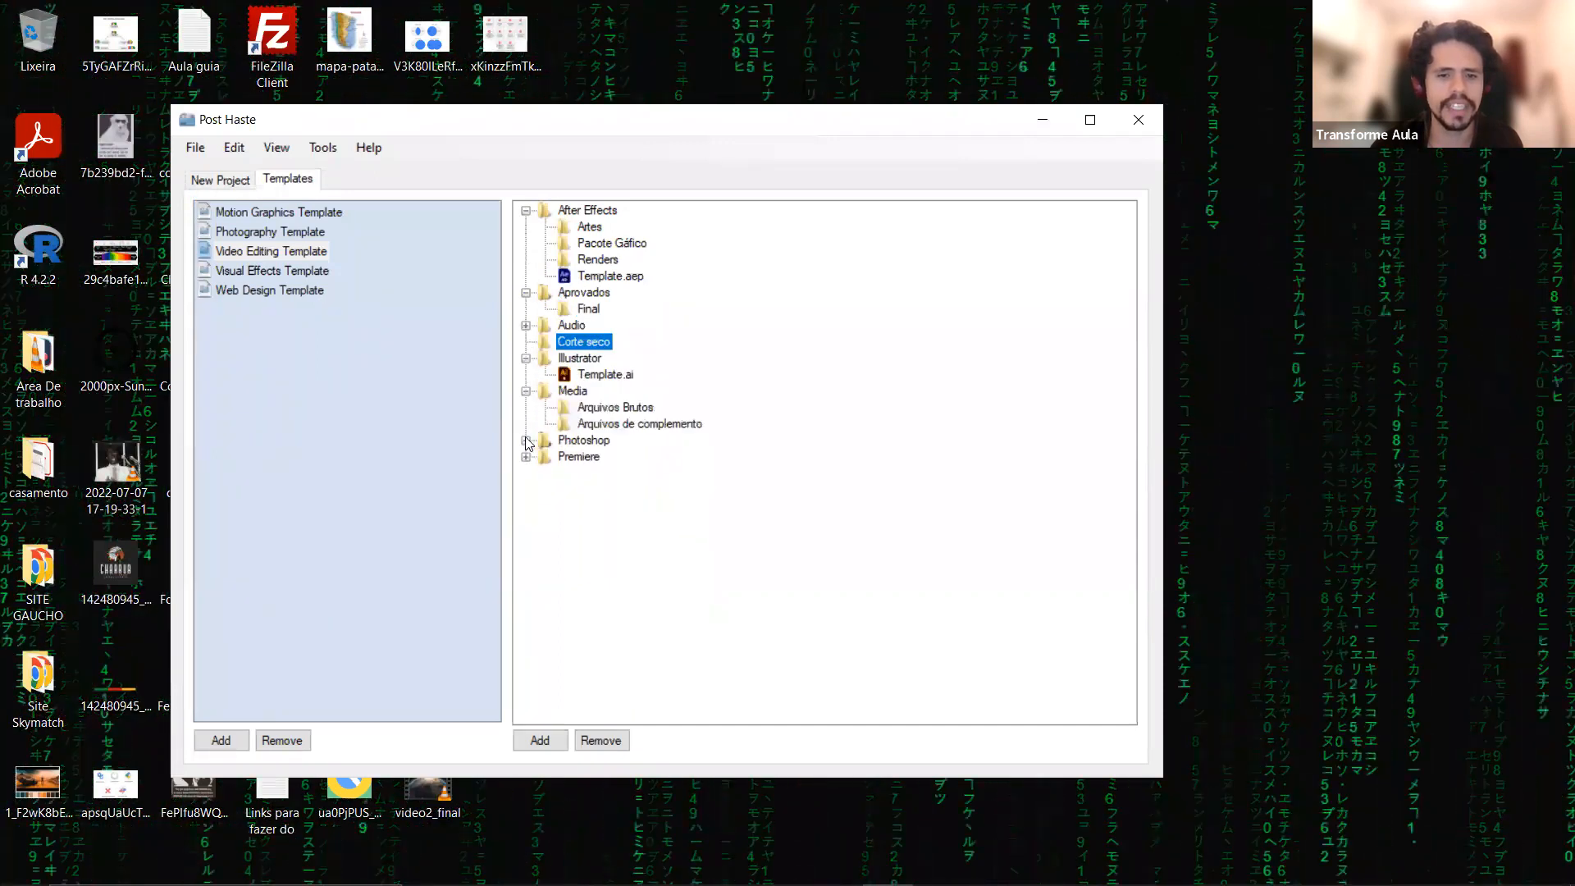
click(525, 441)
click(526, 523)
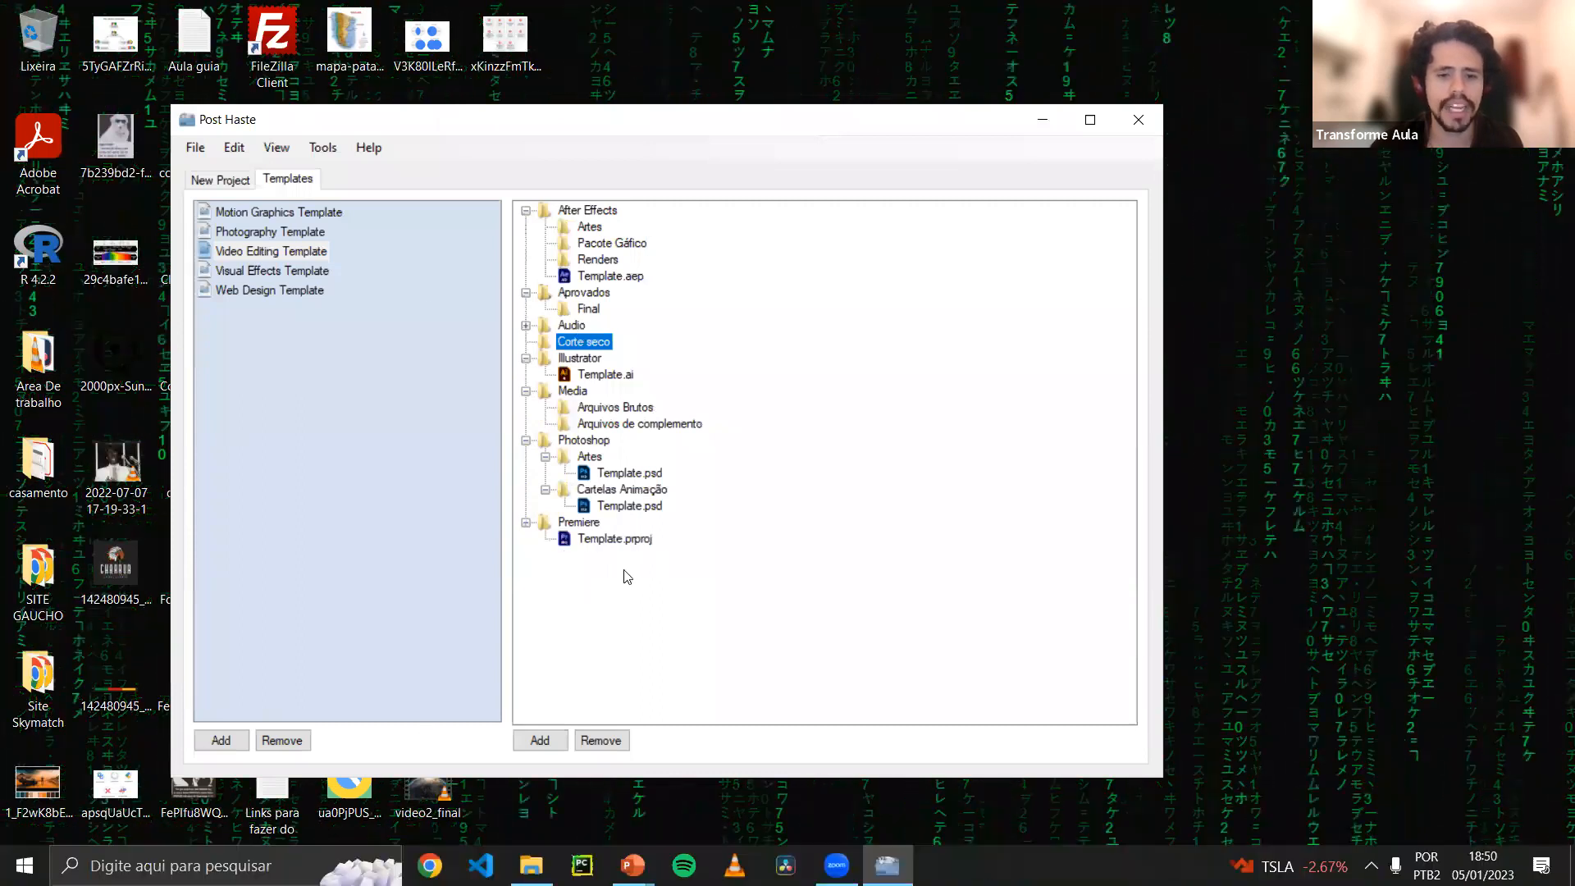
Reselect the Video Editing Template to show its full folder tree and select the Premiere folder's Template.prproj file.
click(403, 498)
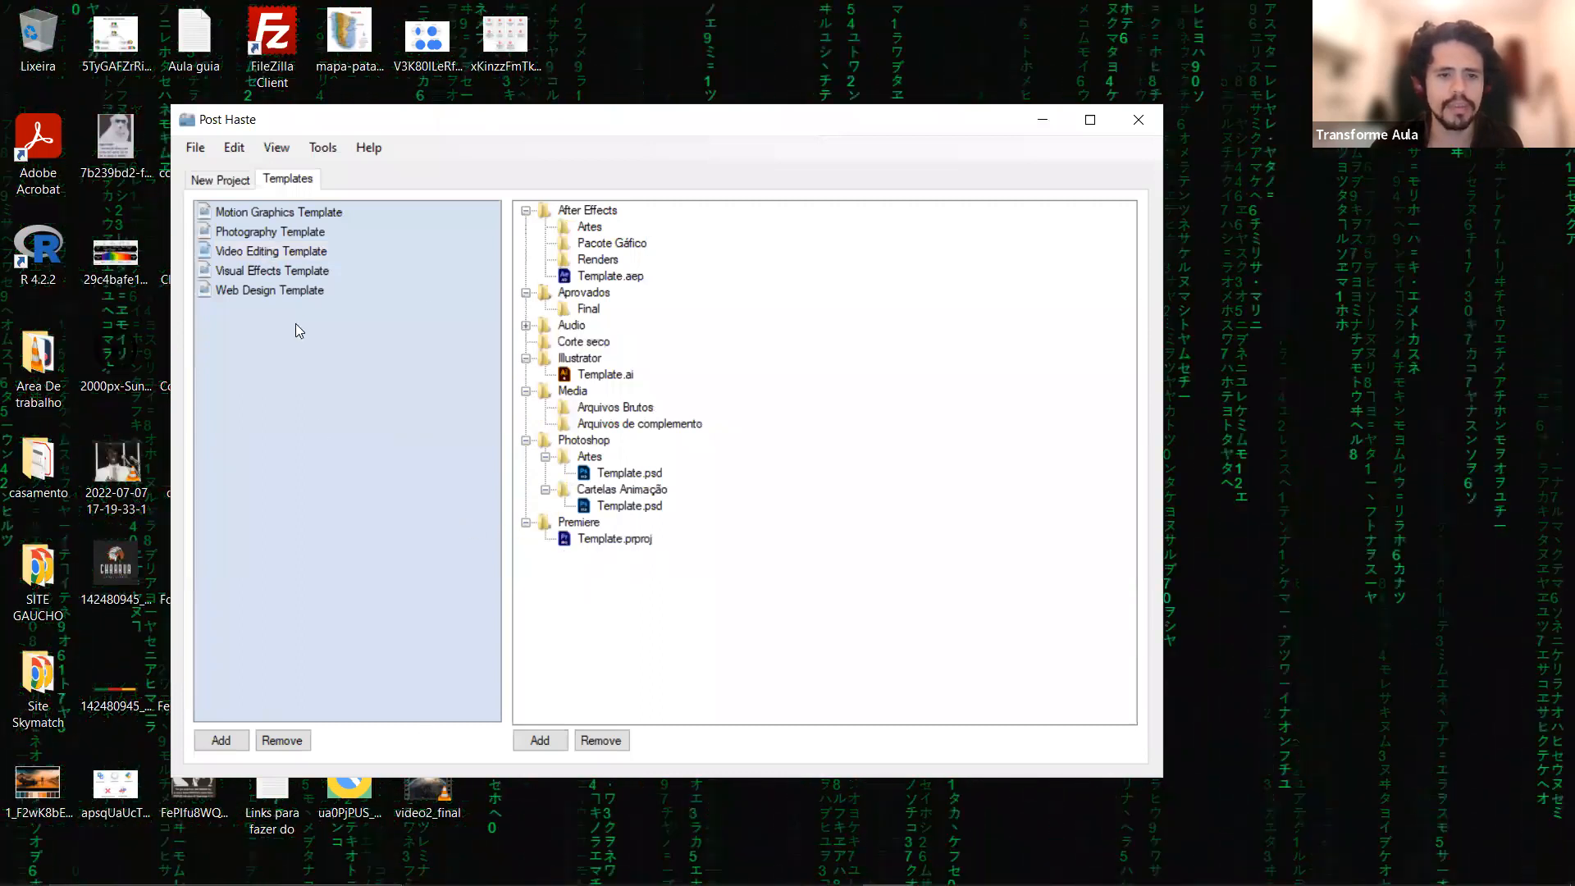
click(271, 251)
click(606, 588)
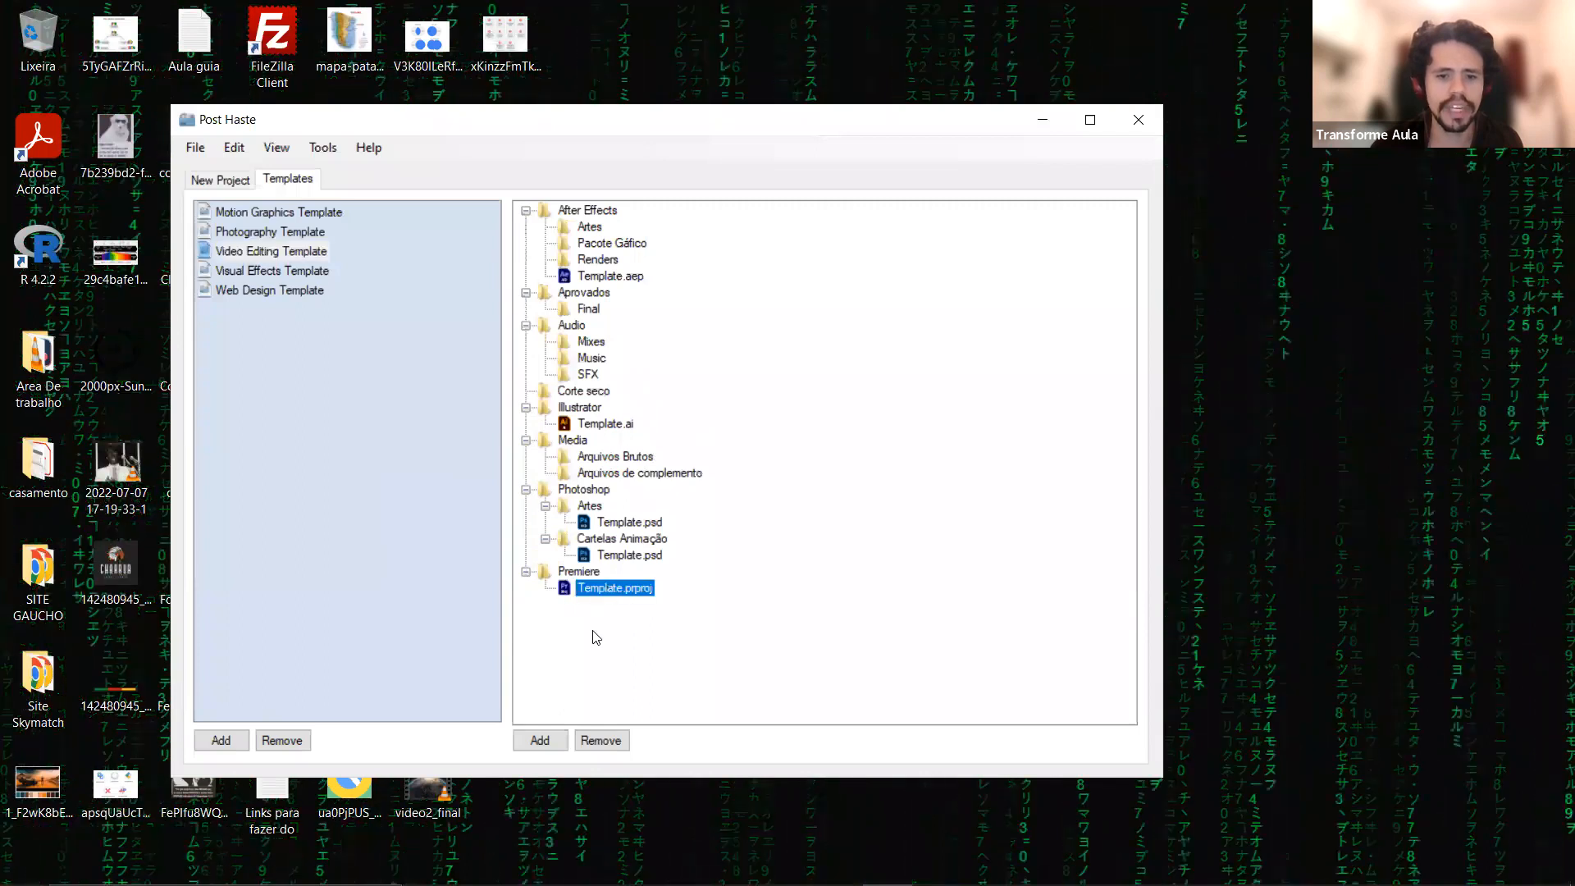
Review the folder and file types that can be added to the Video Editing Template's structure.
click(541, 745)
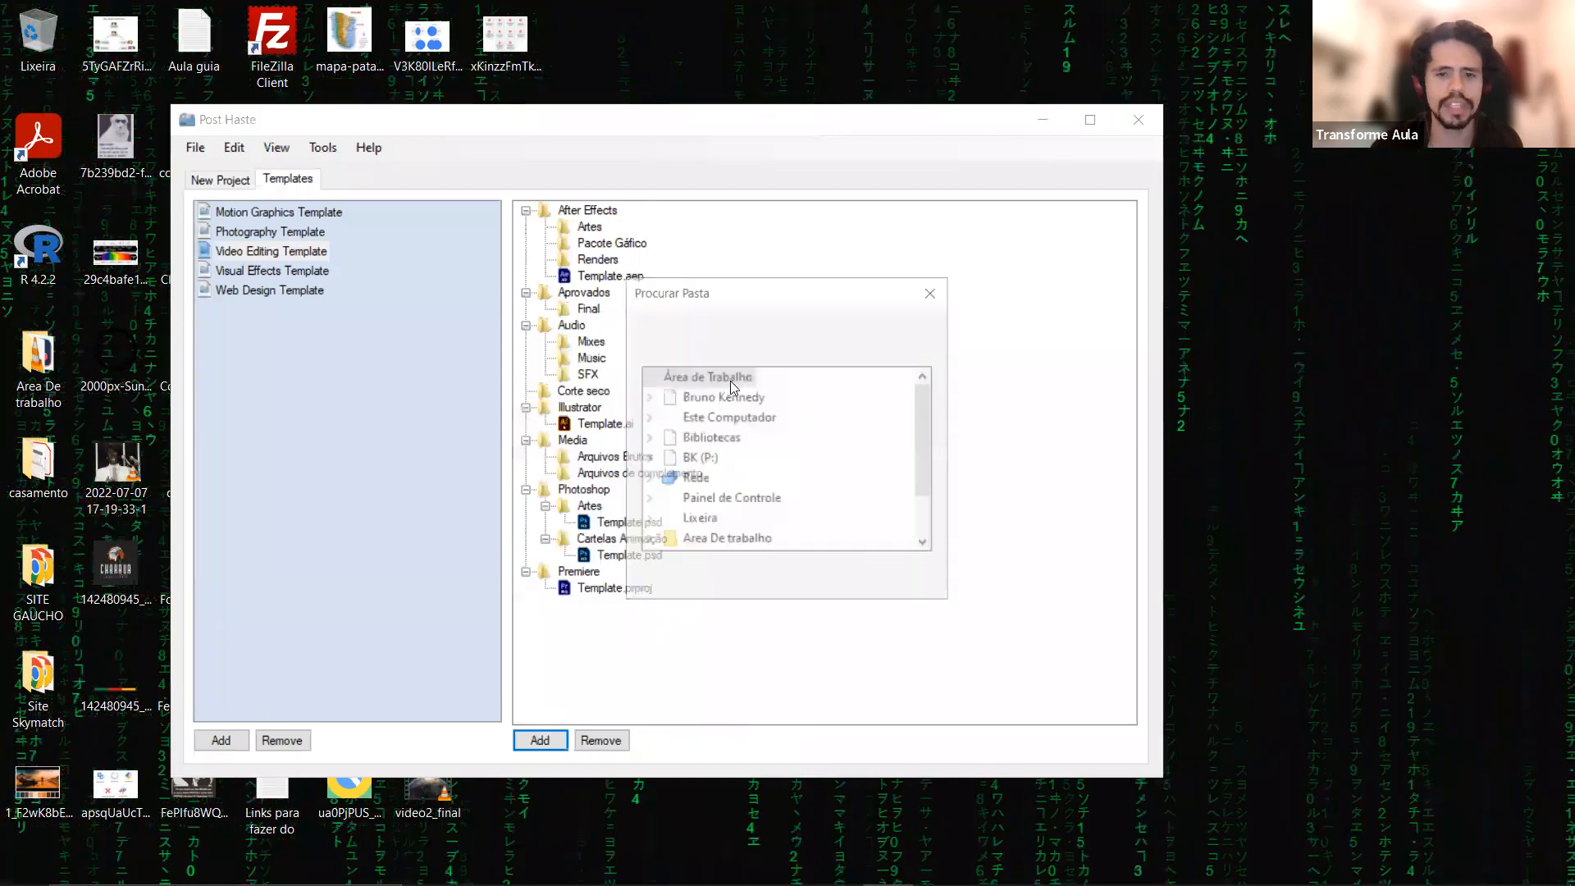
click(900, 578)
key(space)
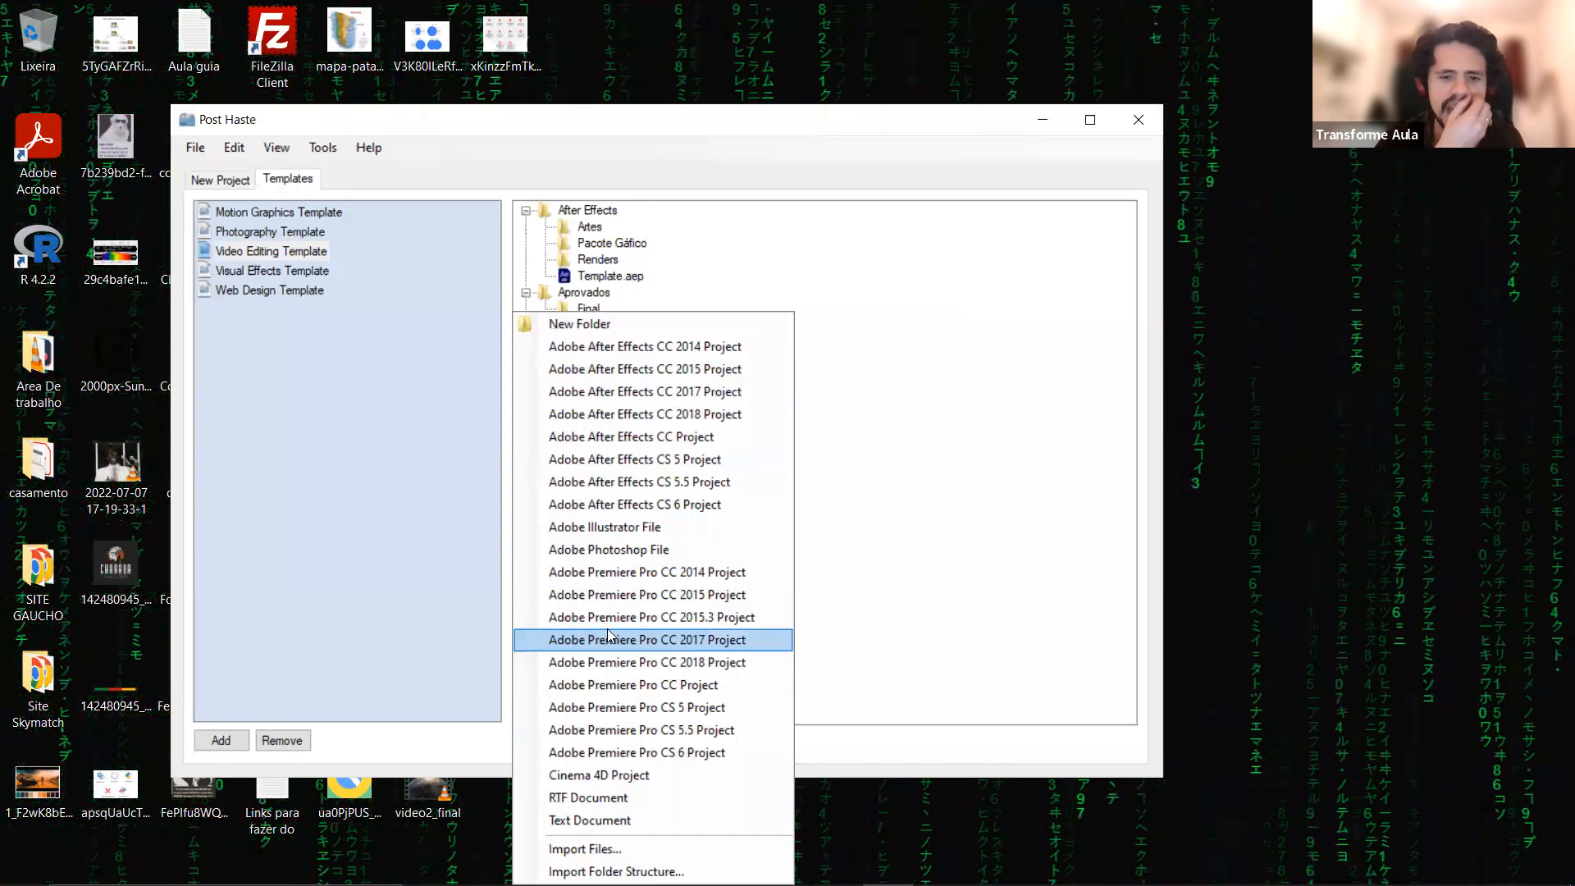
click(710, 271)
click(823, 292)
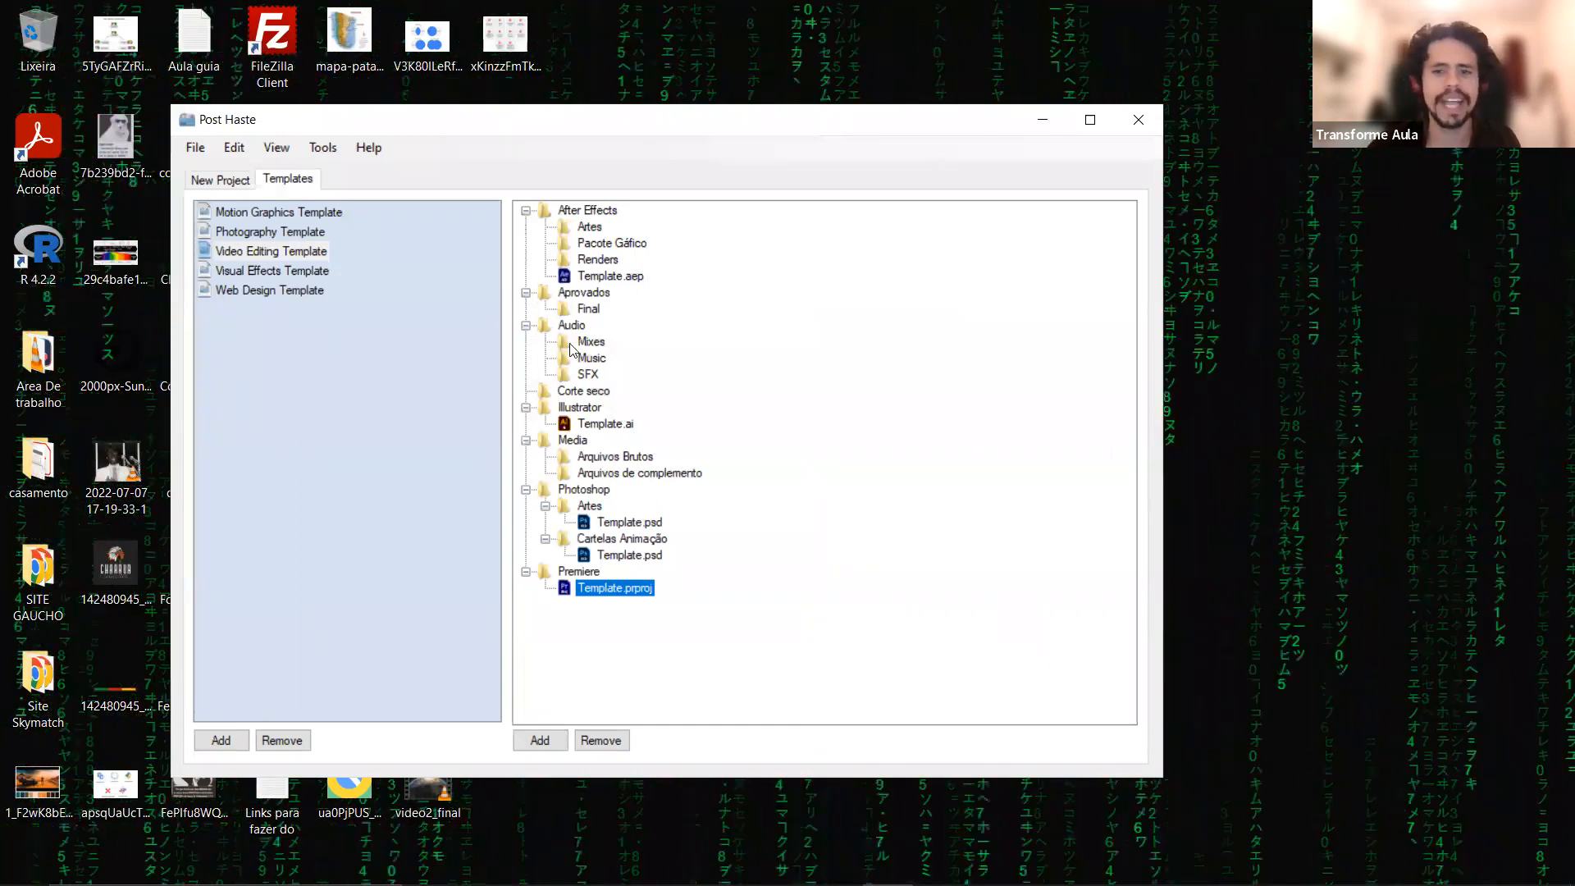
Return to the new project's parameters and set the Project Name to the saved entry YOUTUBE.
click(198, 182)
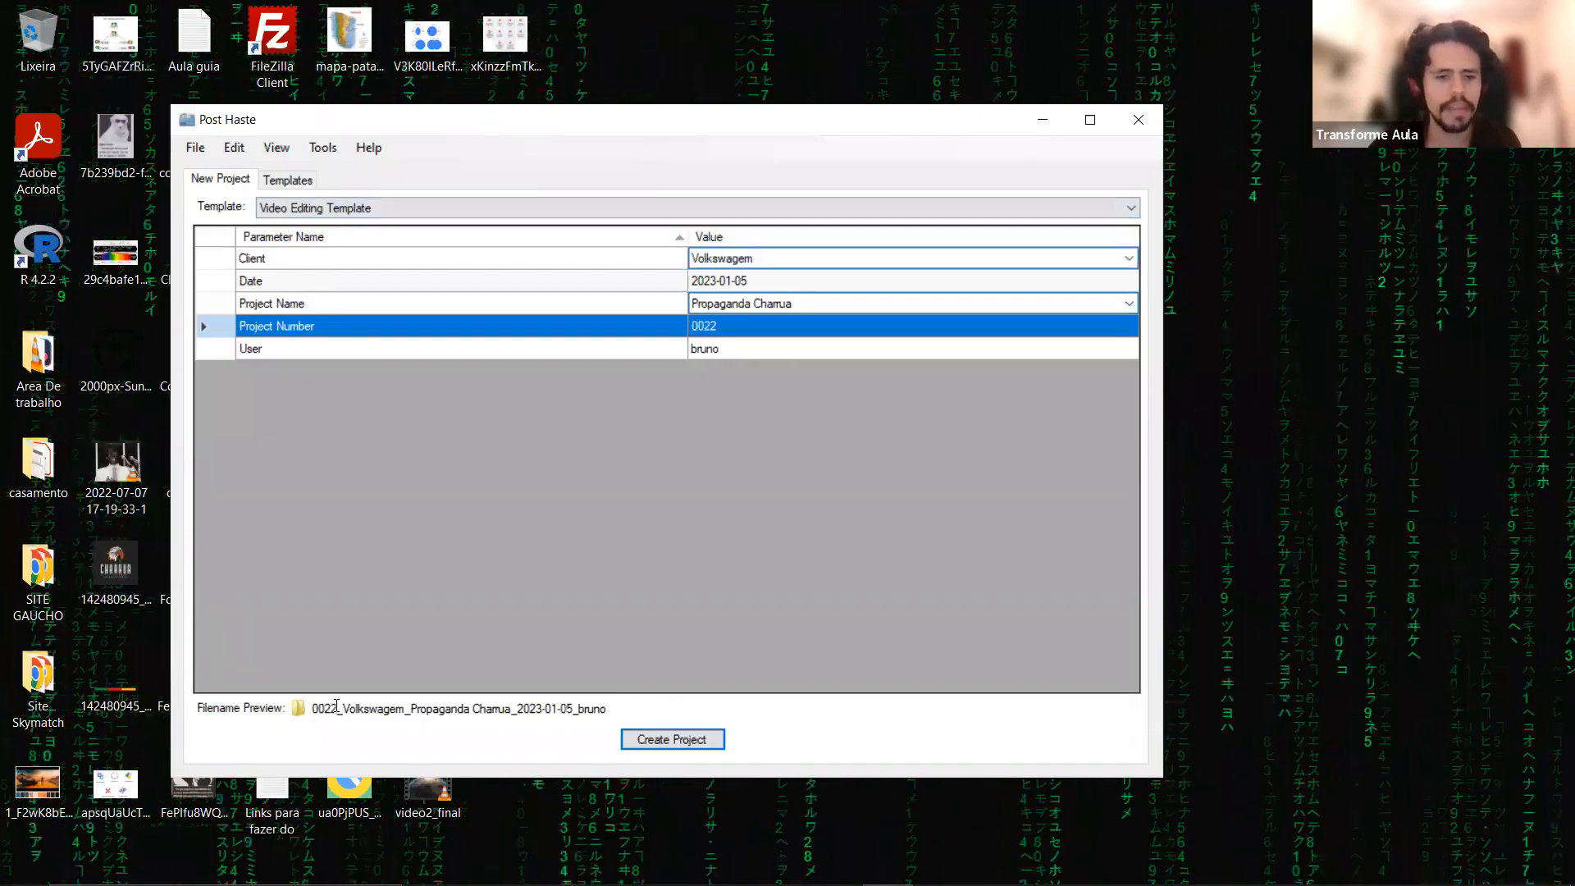
drag(313, 709, 555, 712)
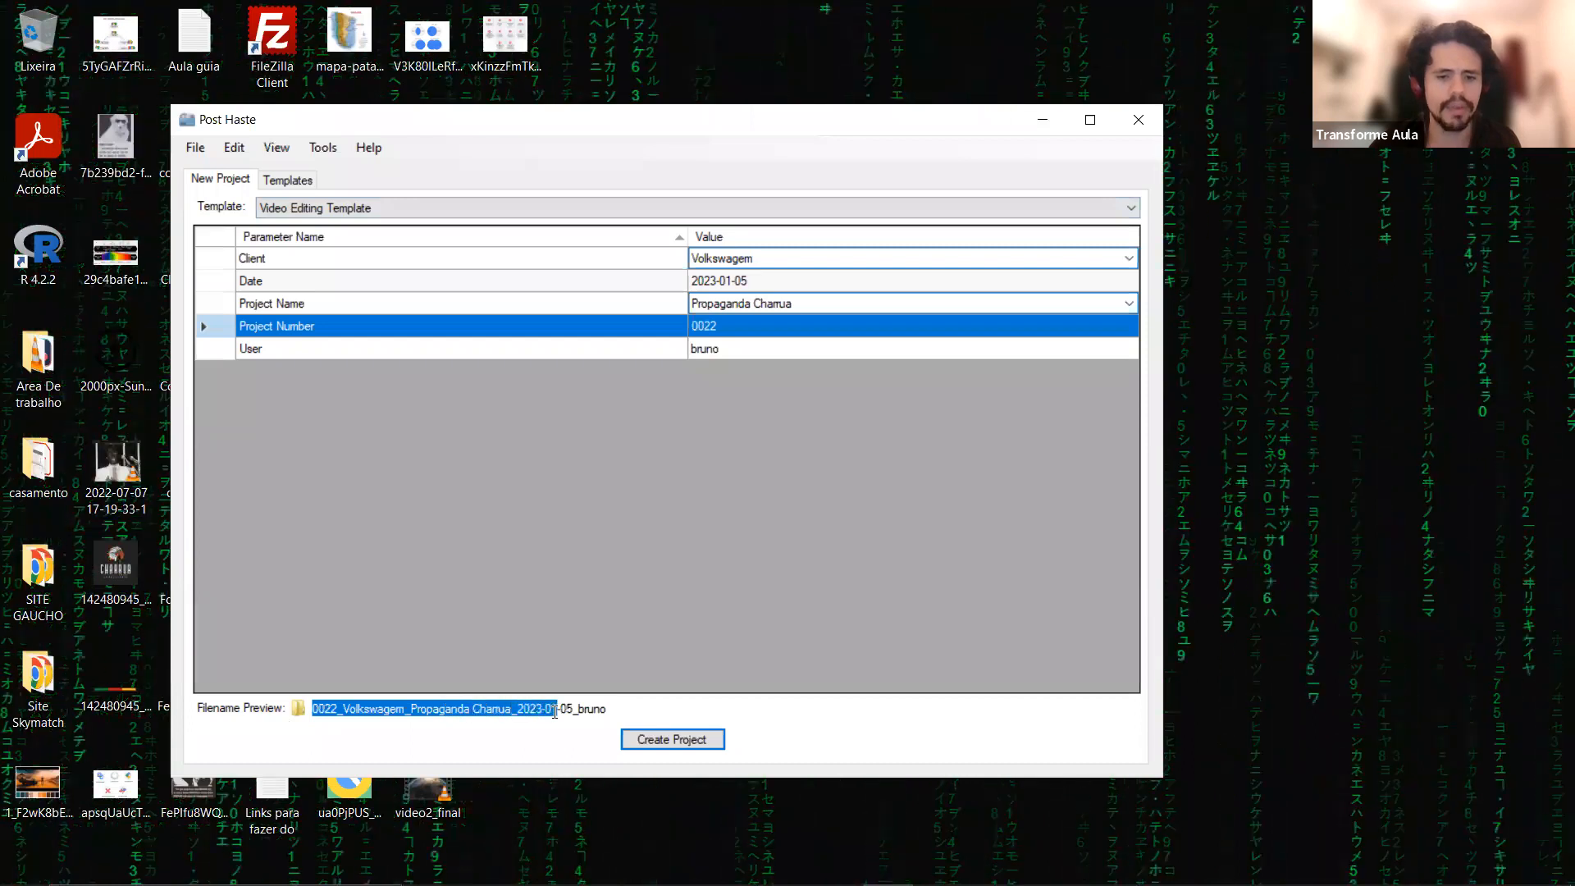
click(776, 305)
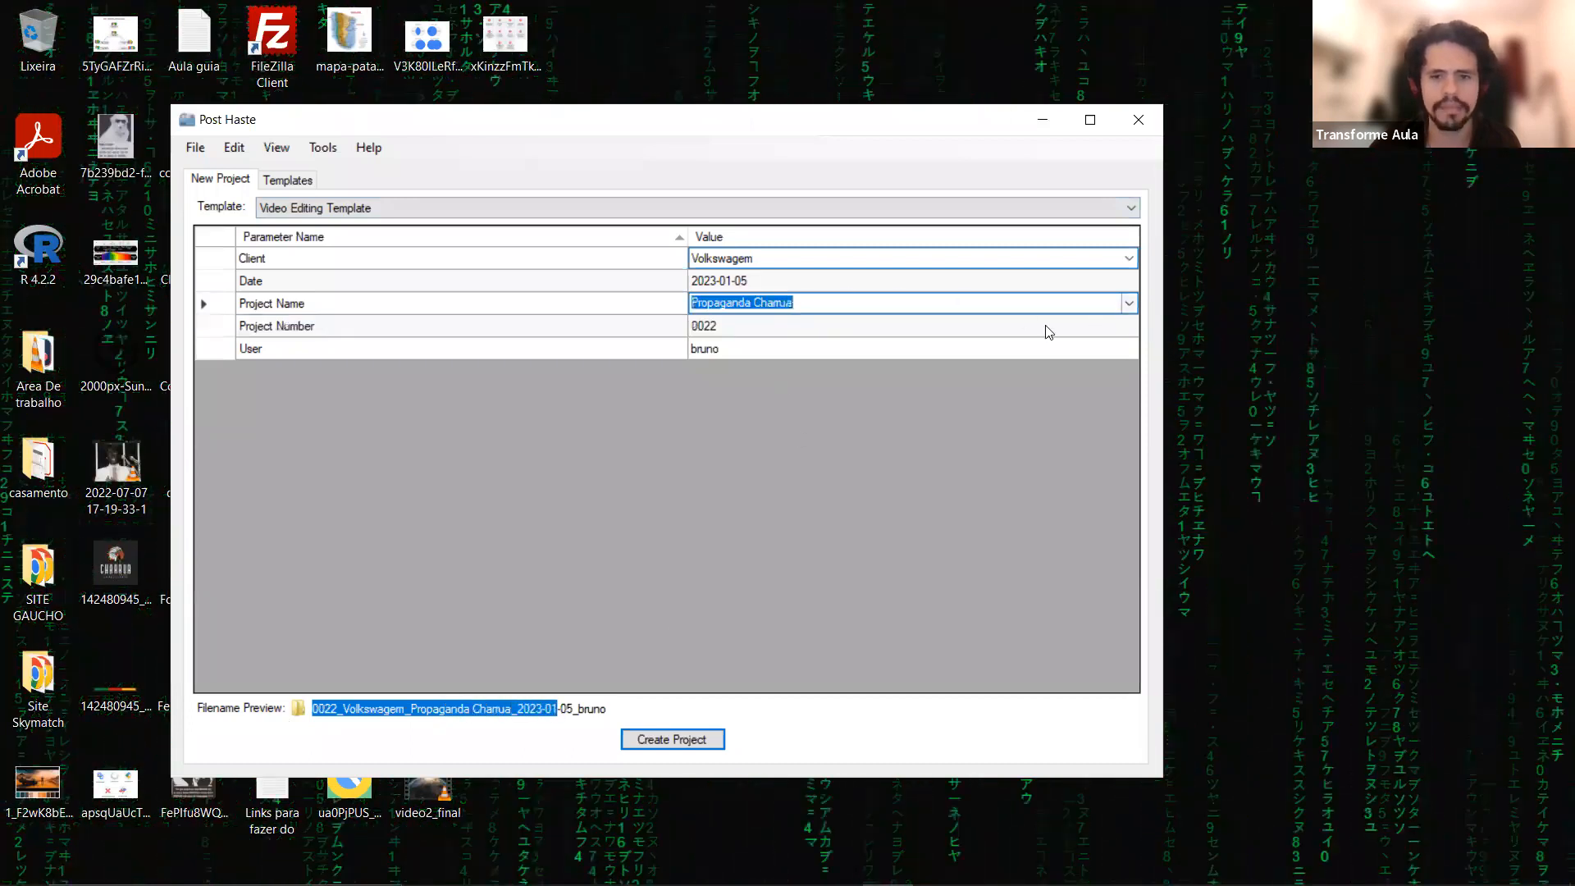
click(1130, 304)
click(898, 349)
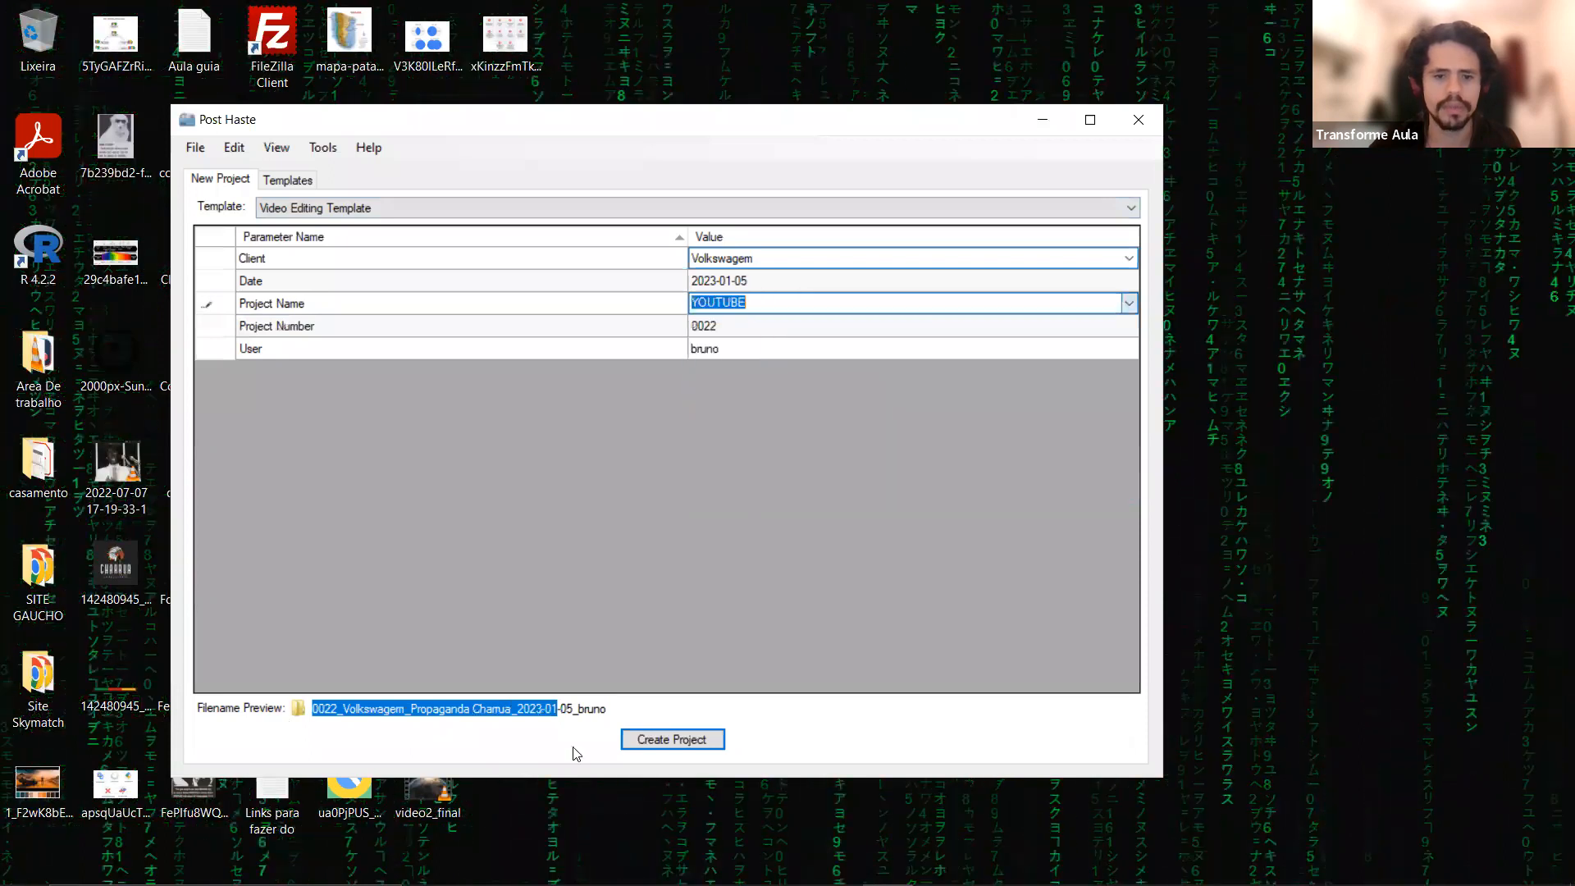
click(413, 719)
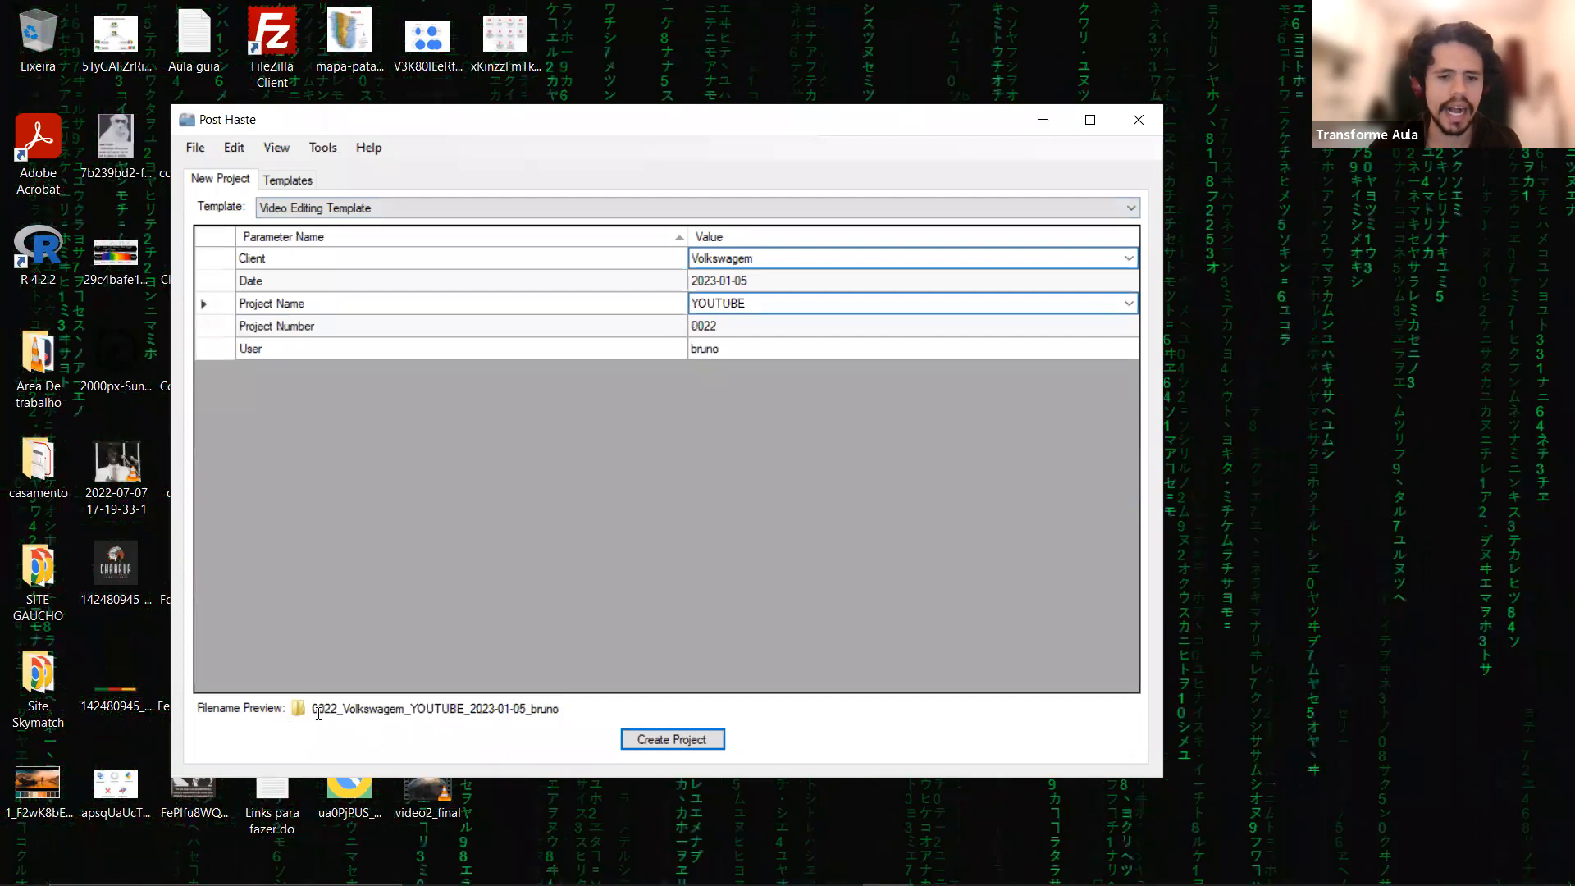
Examine the parameter parts that make up the project's filename preview.
drag(410, 707, 527, 709)
click(405, 721)
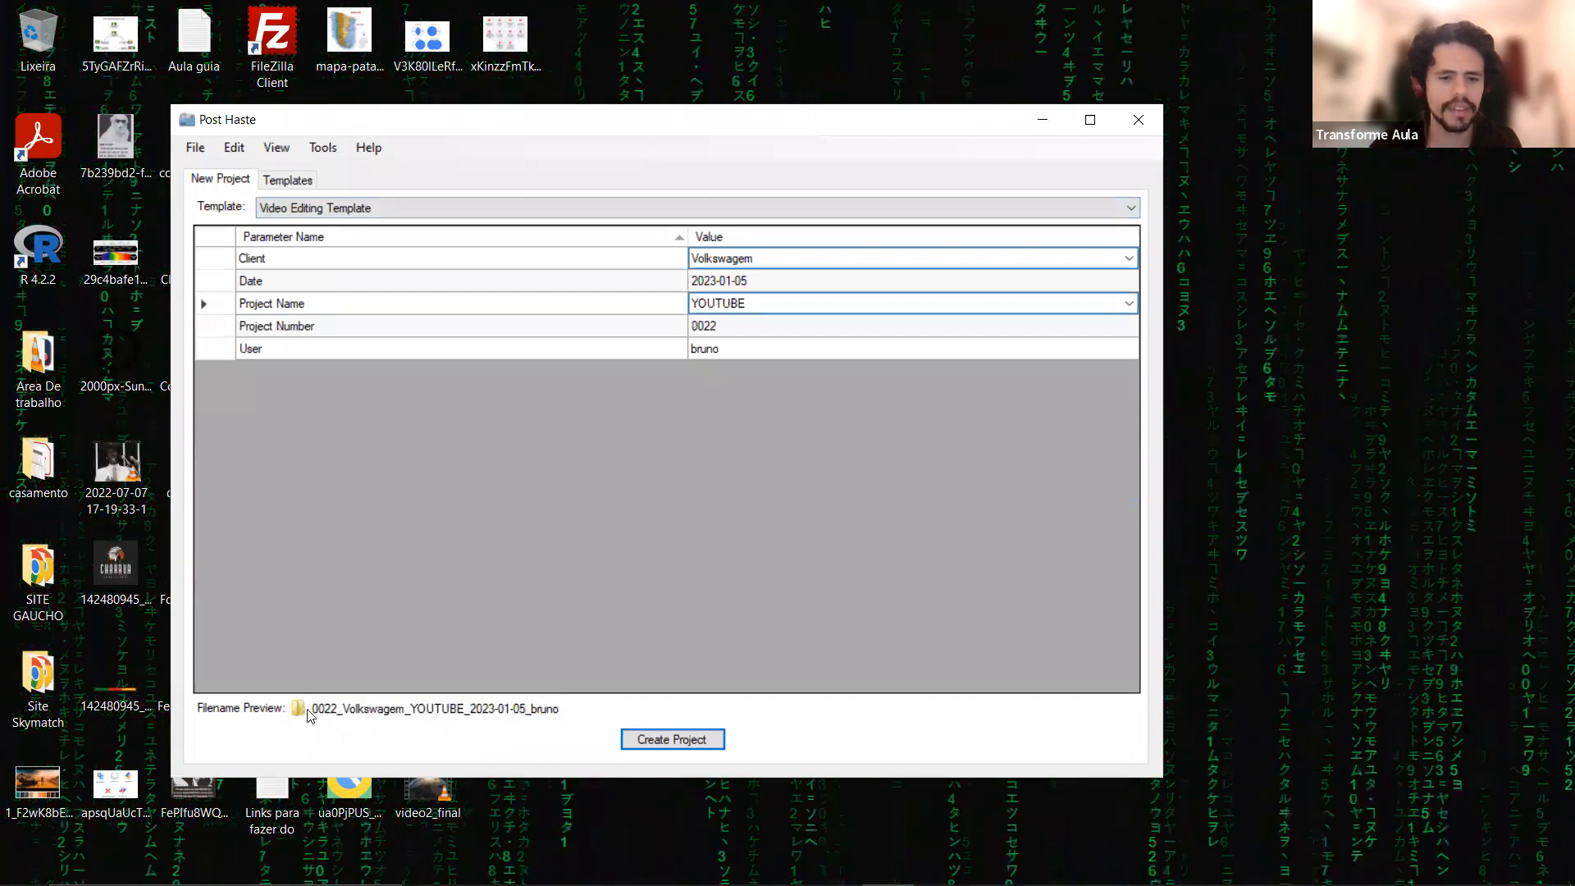
drag(311, 711, 472, 713)
click(472, 714)
Create the project from the Video Editing Template in the EDIÇÃO folder on the BK (P:) drive.
click(651, 735)
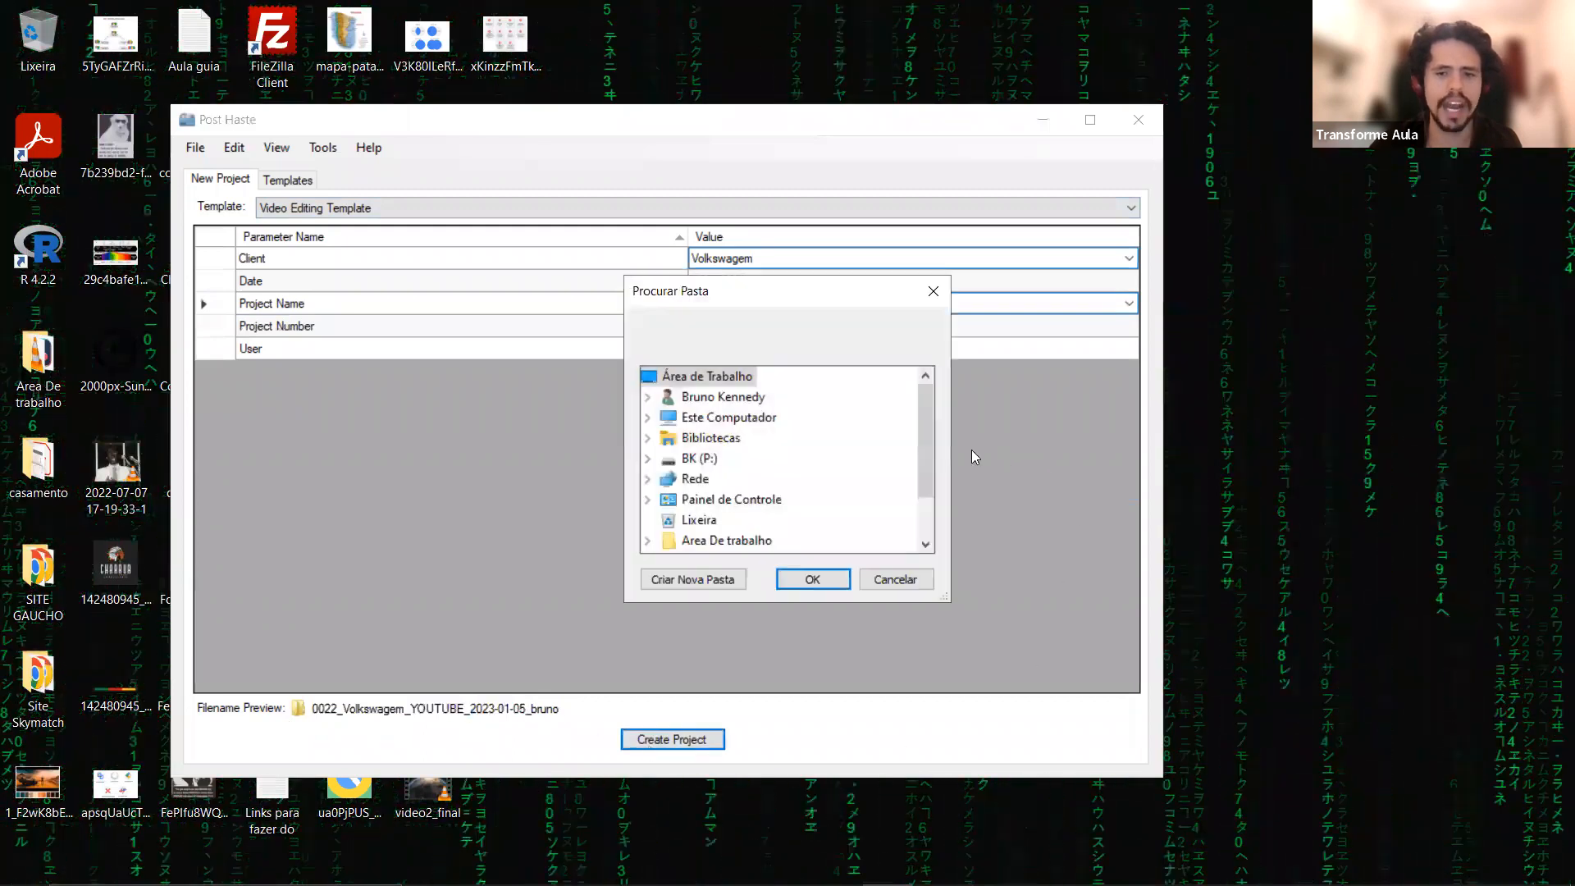
scroll(701, 534, down, 1)
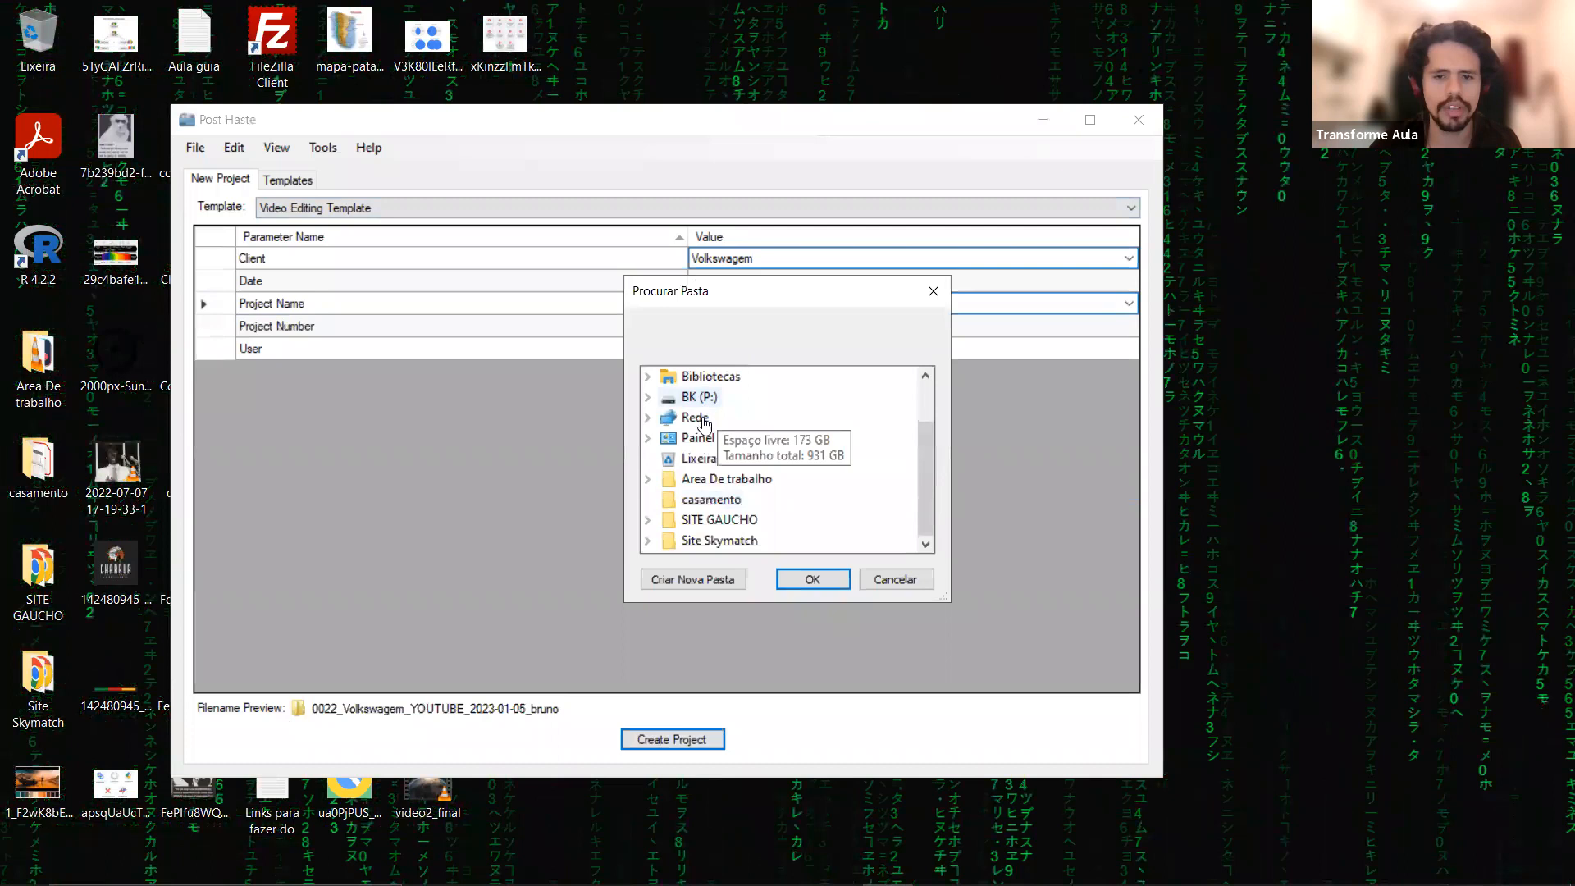
scroll(703, 421, up, 3)
click(703, 418)
scroll(703, 515, down, 2)
click(697, 443)
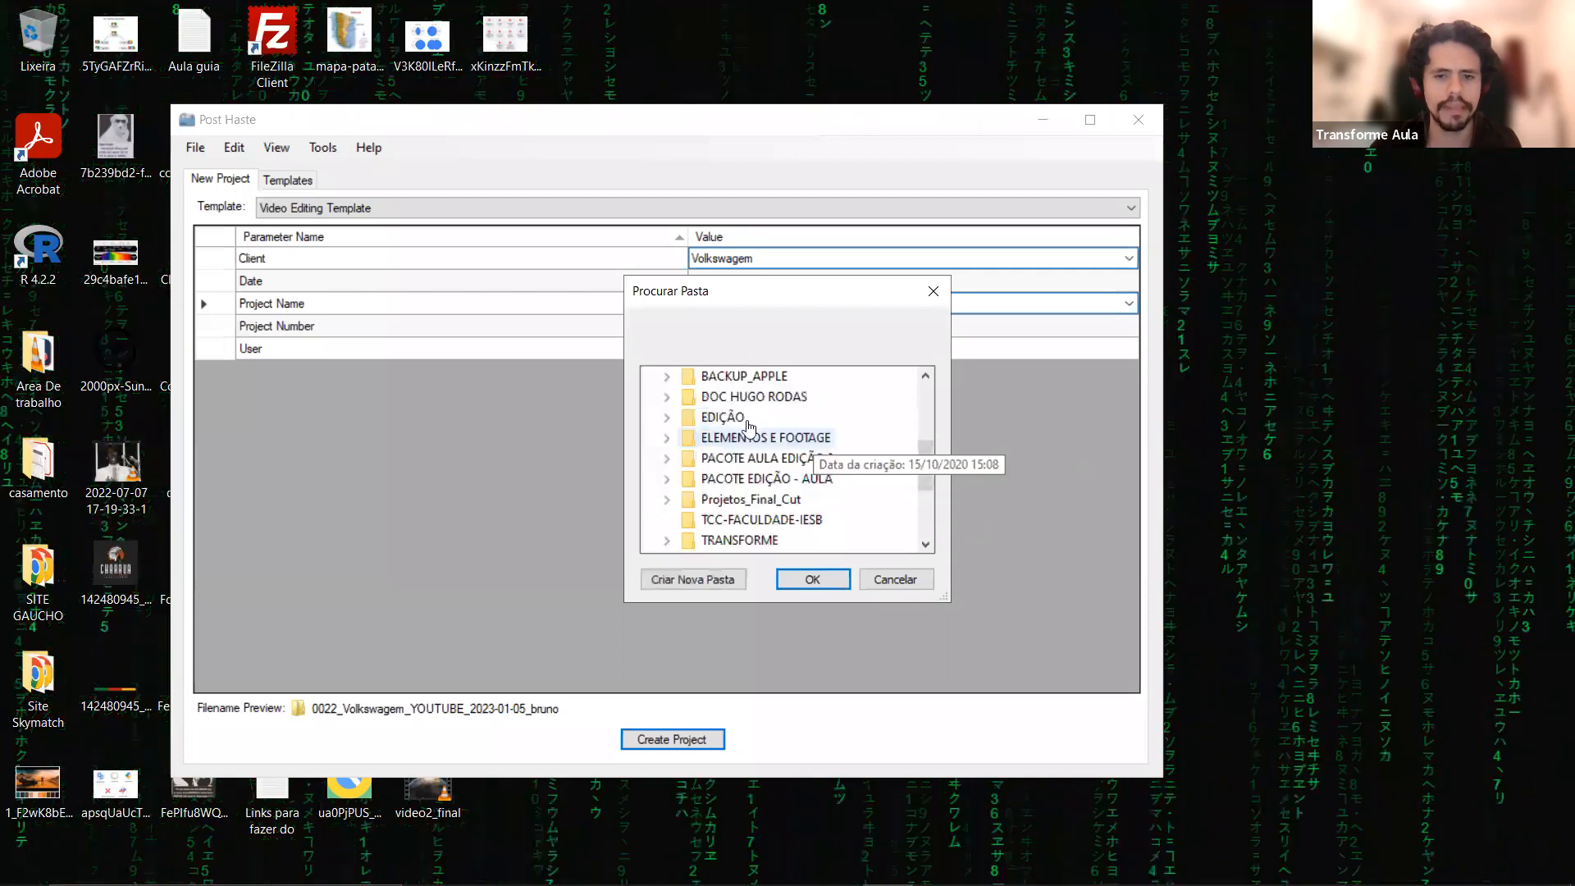
click(667, 417)
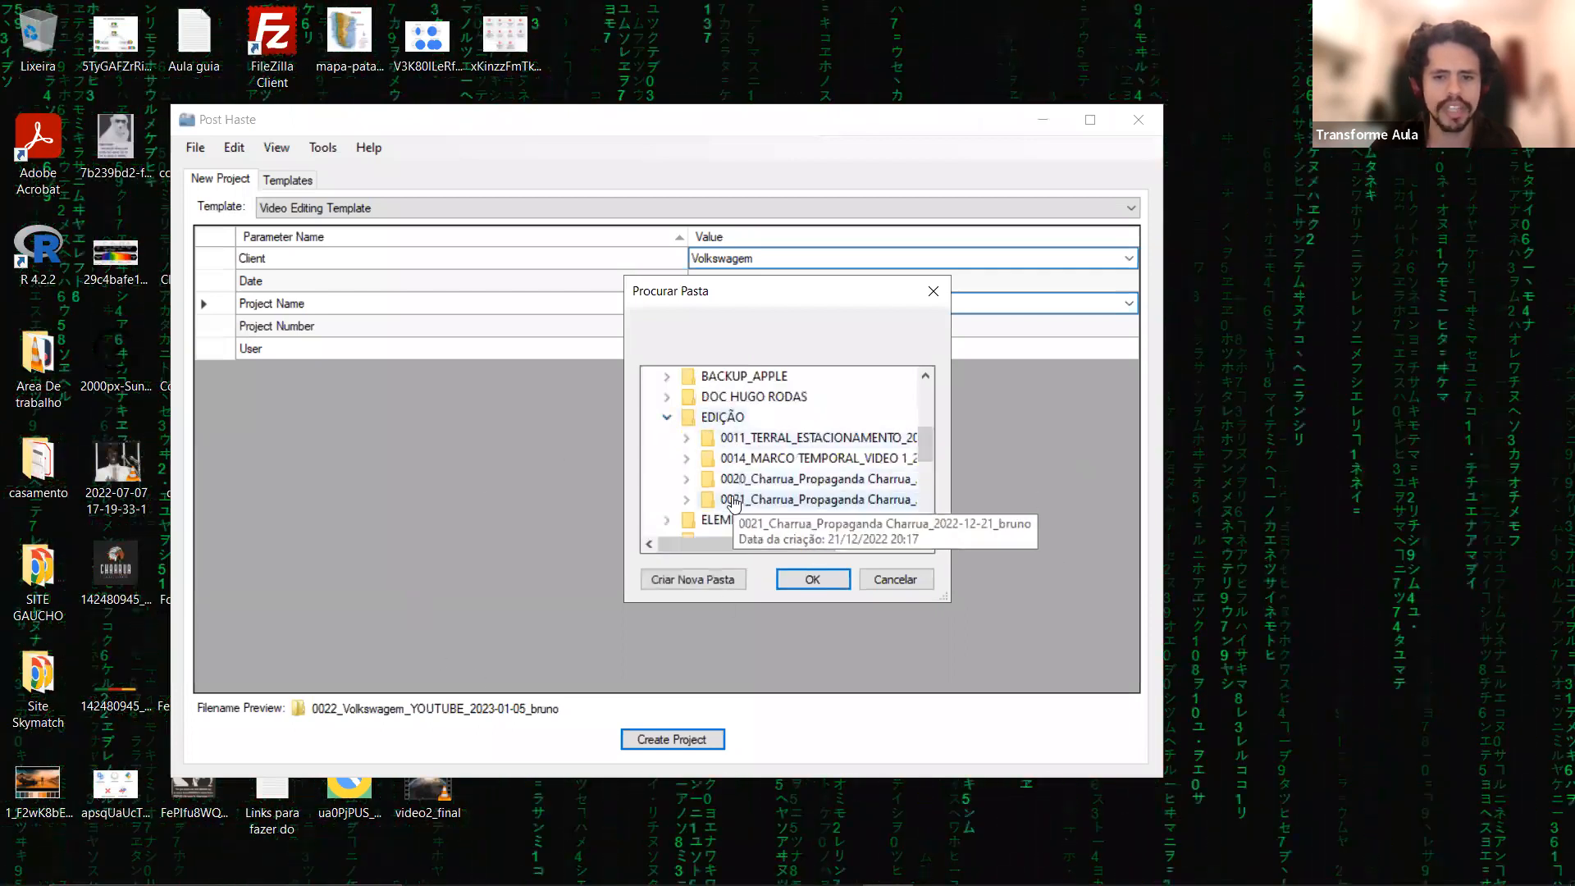
click(730, 418)
click(813, 579)
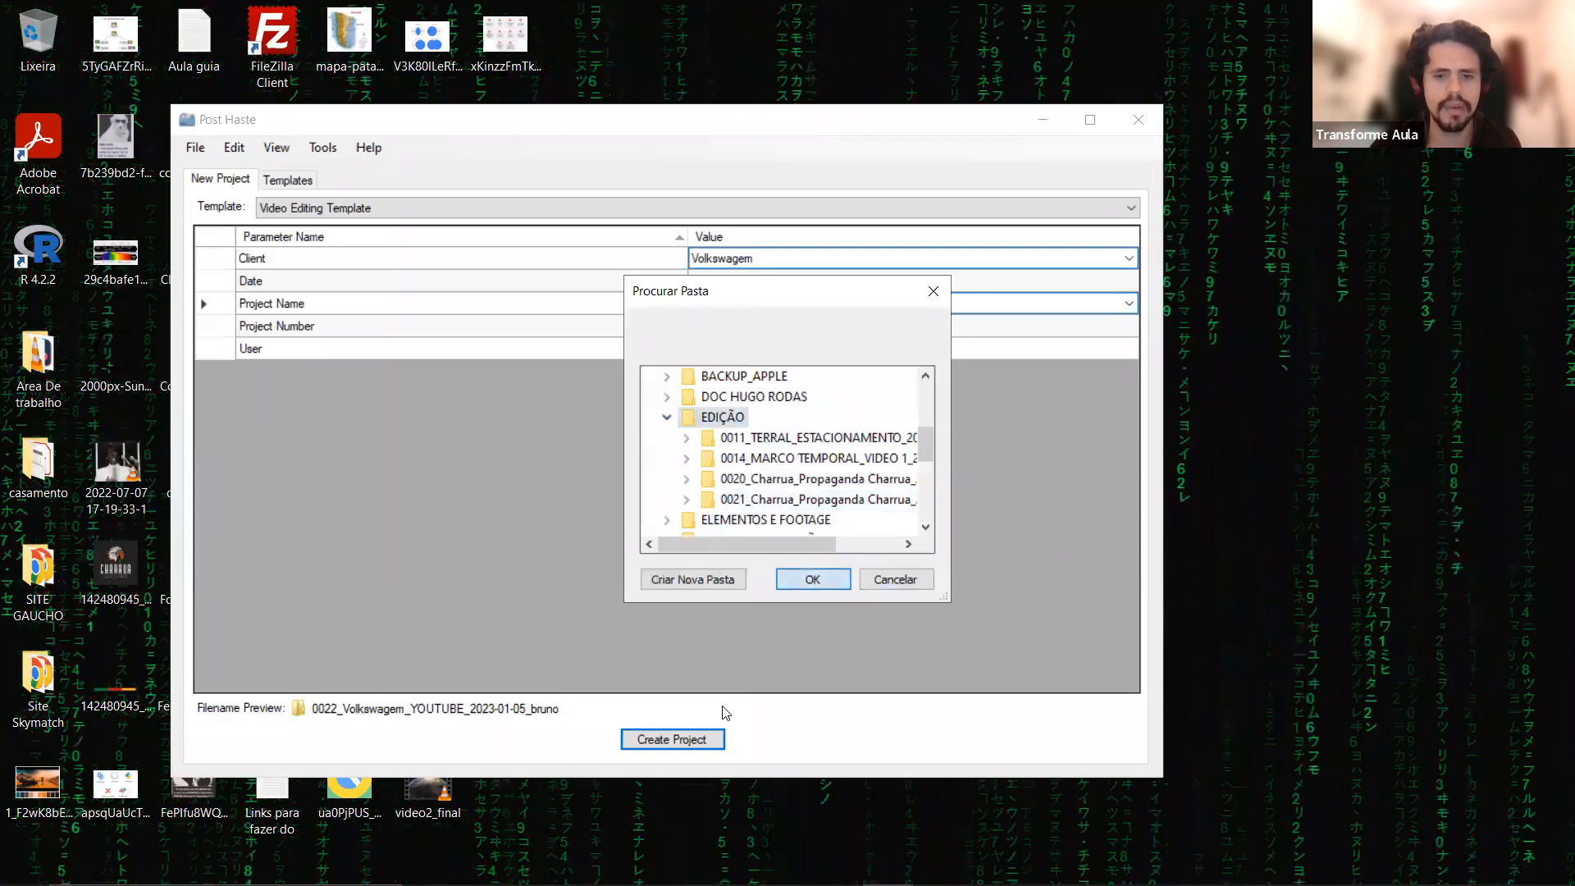
click(688, 740)
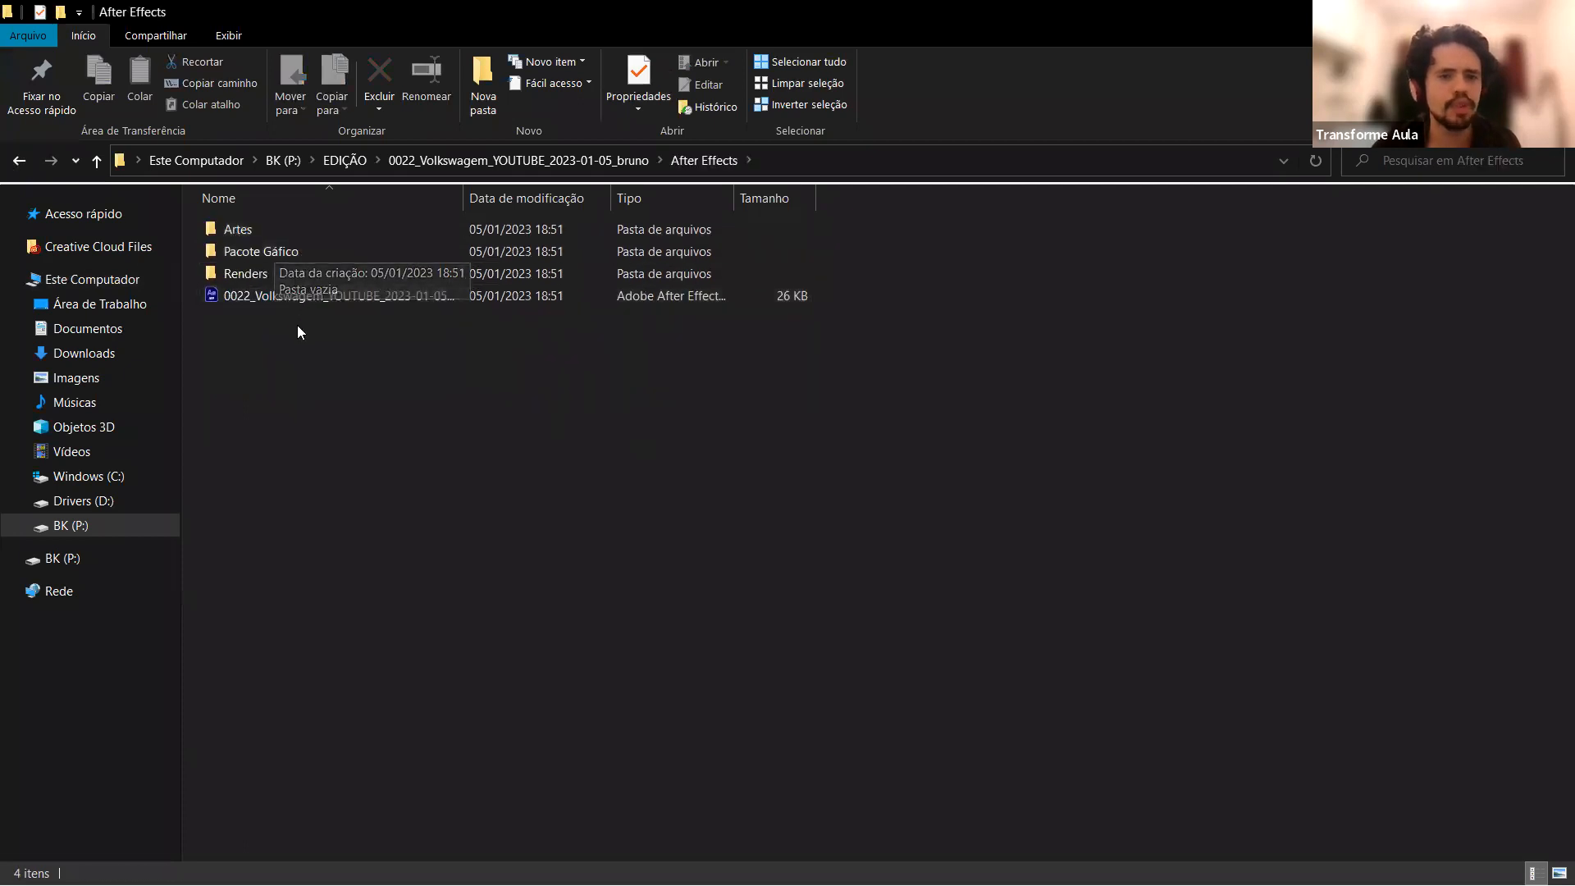
Examine the After Effects project file's full name with a wider name column, and inspect the Aprovados folder's contents.
click(275, 294)
drag(465, 198, 841, 198)
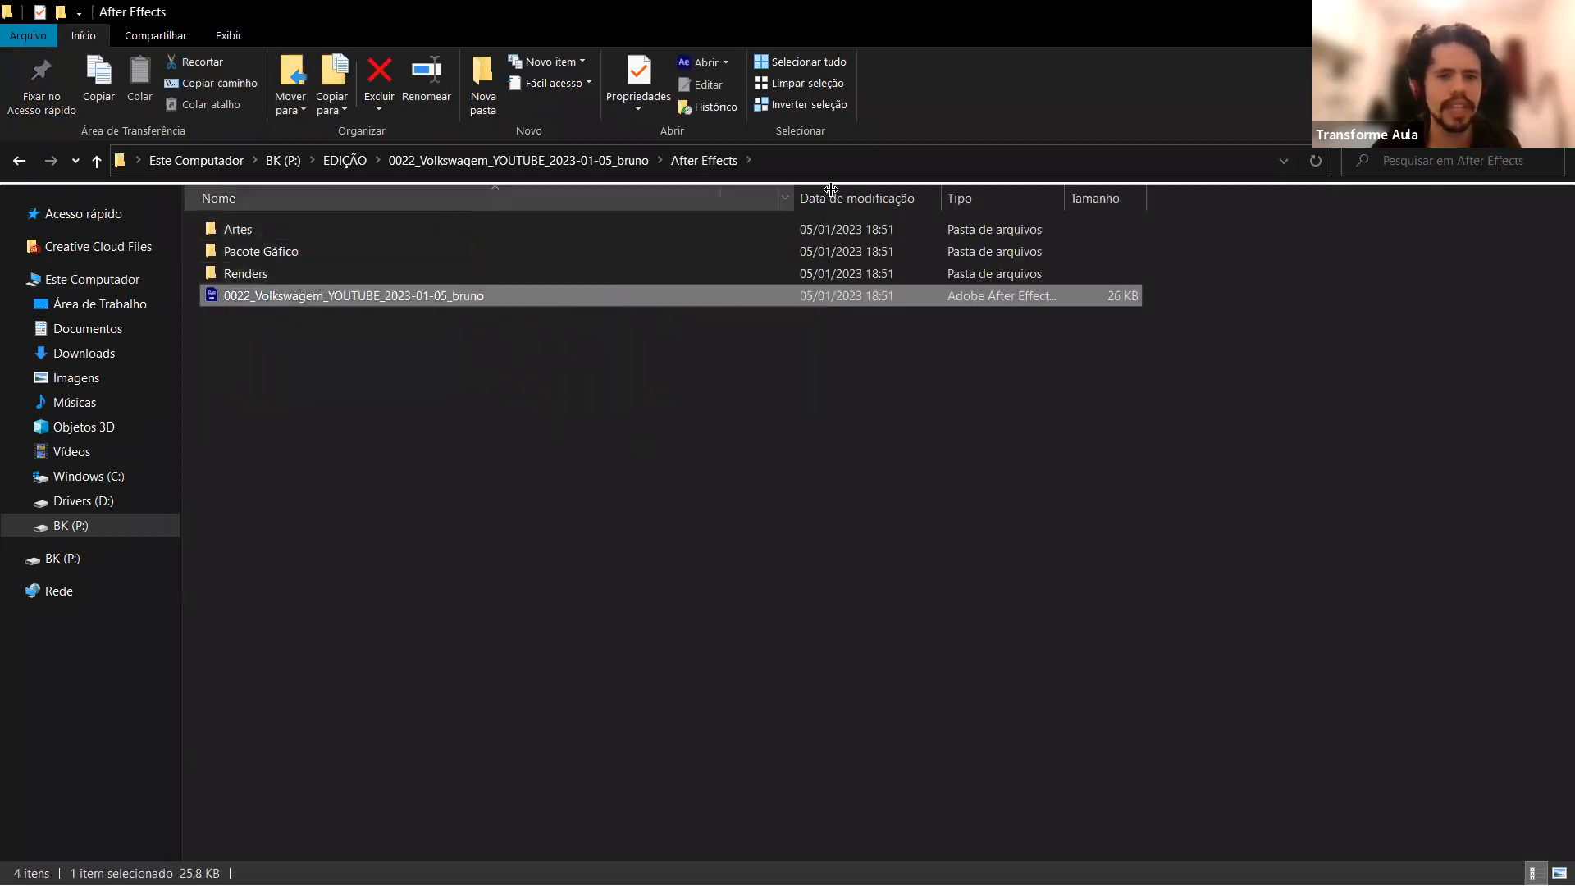
click(95, 162)
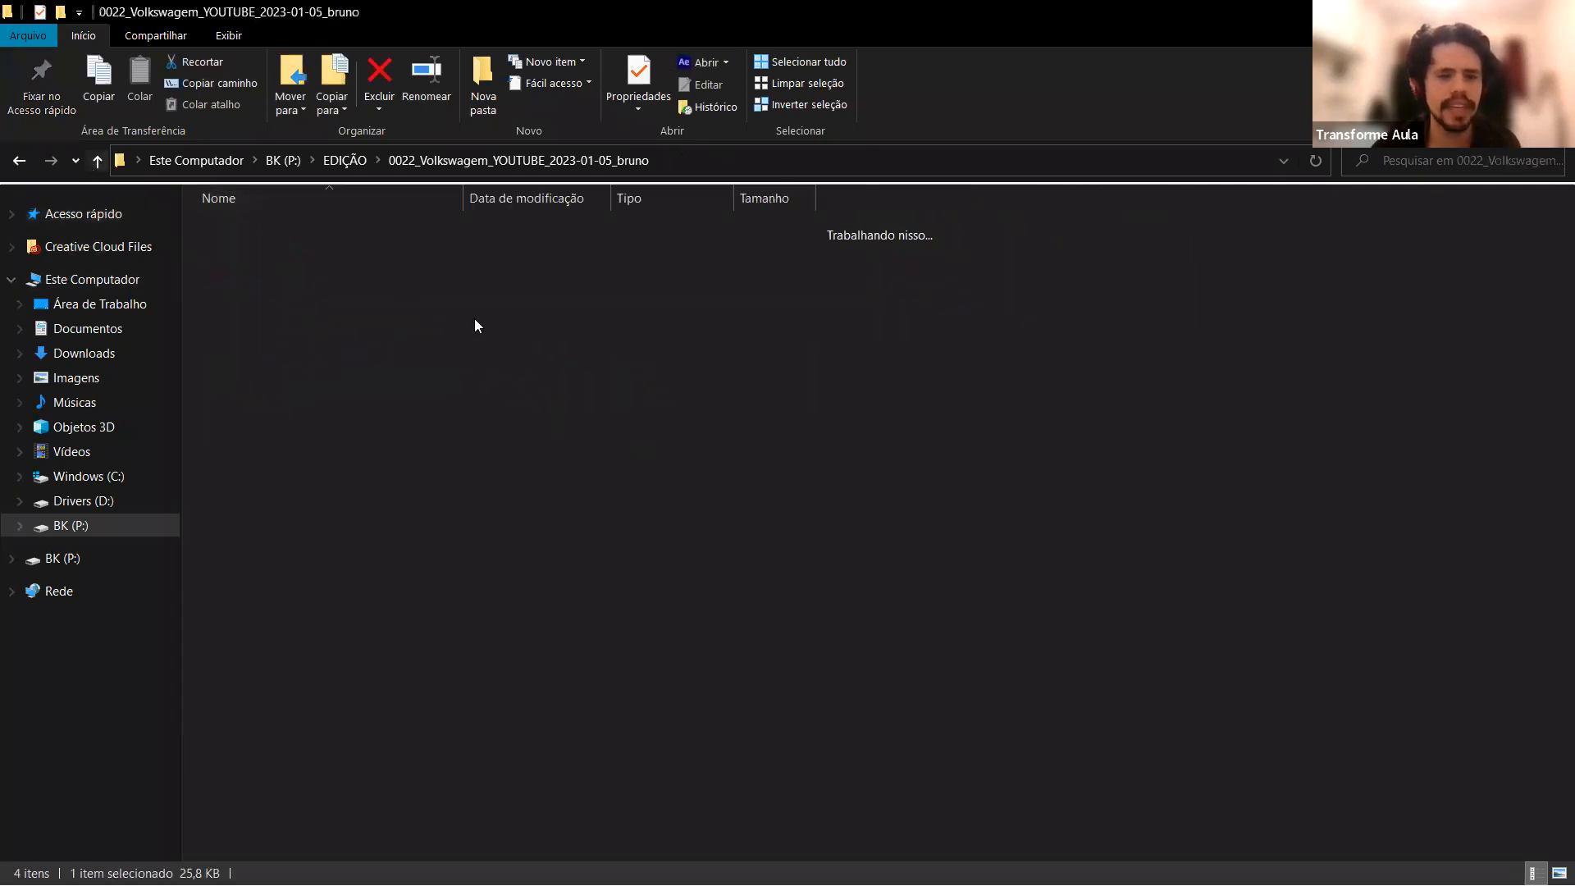
double_click(357, 251)
double_click(216, 231)
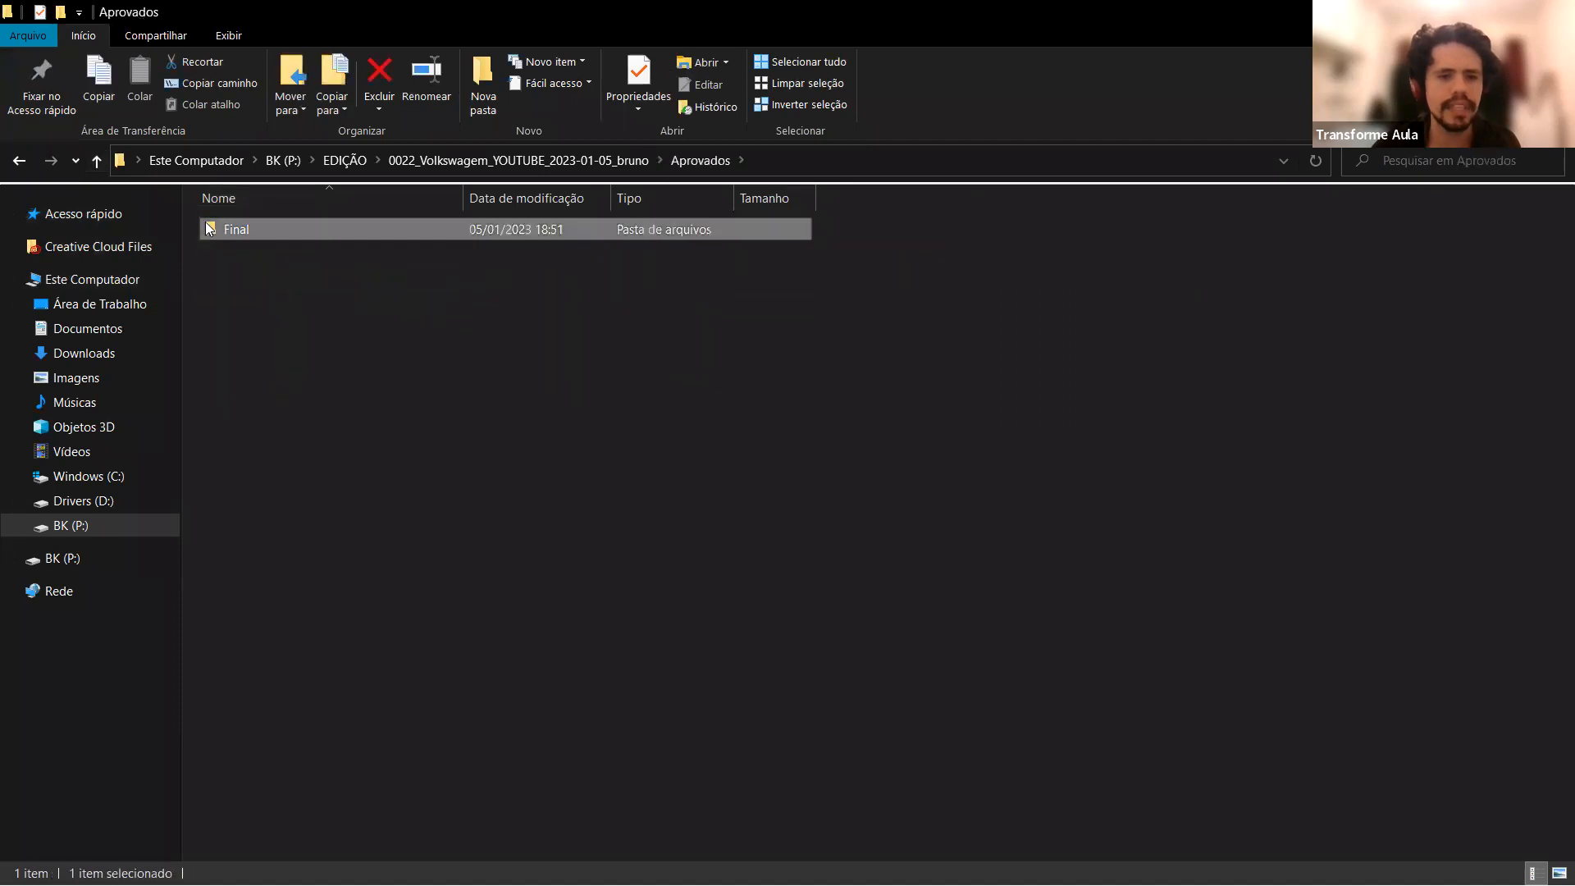
click(97, 162)
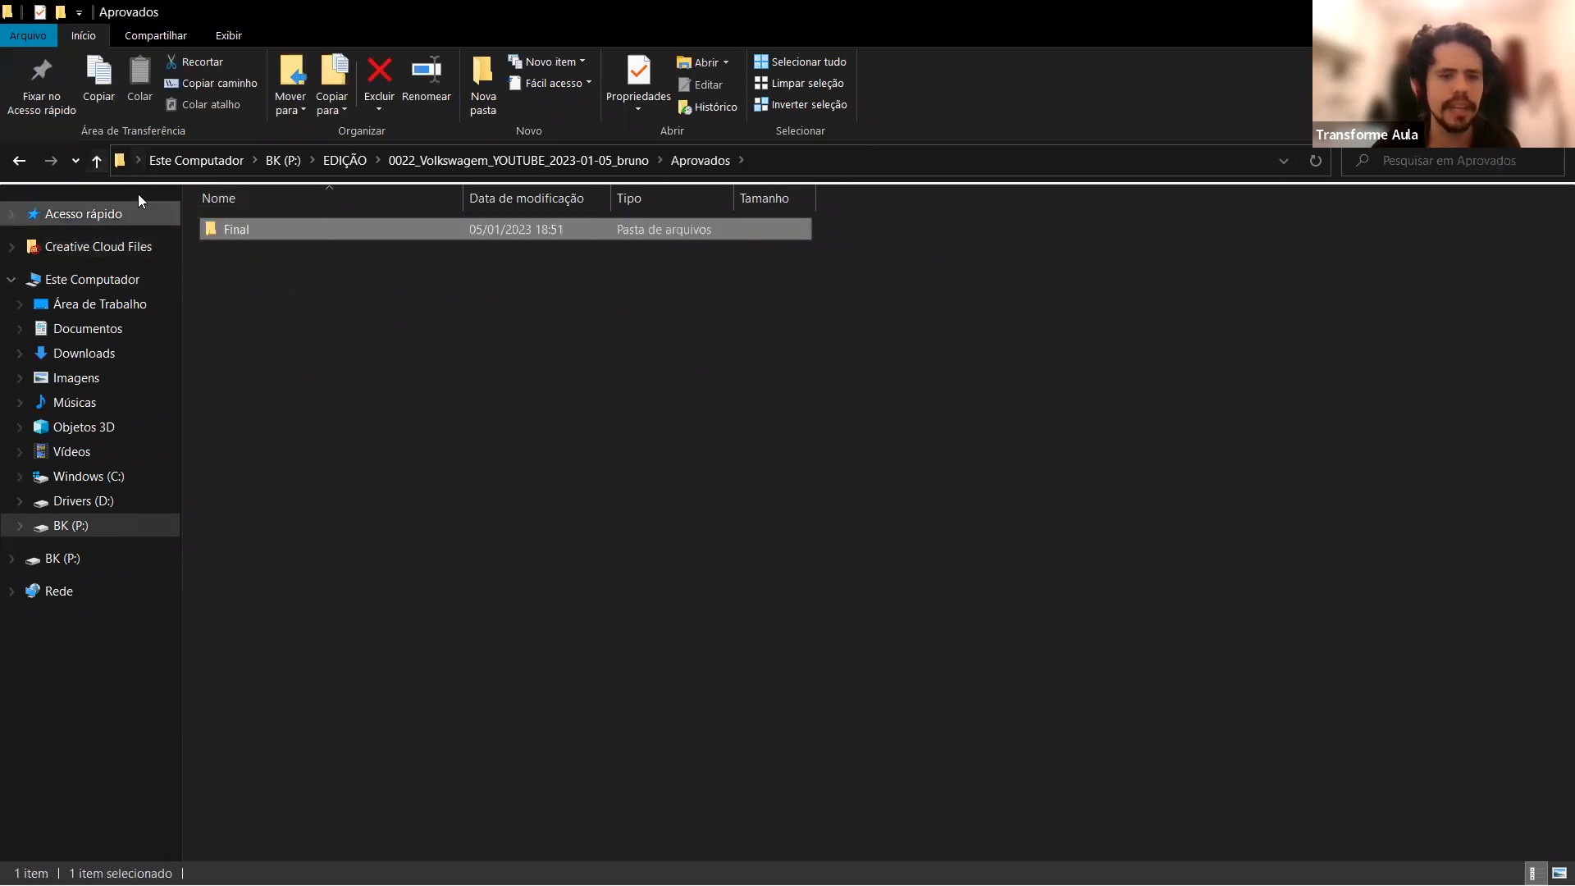
click(97, 161)
Inspect the new project's Audio folder and the Illustrator file in its Illustrator folder.
double_click(246, 275)
click(97, 162)
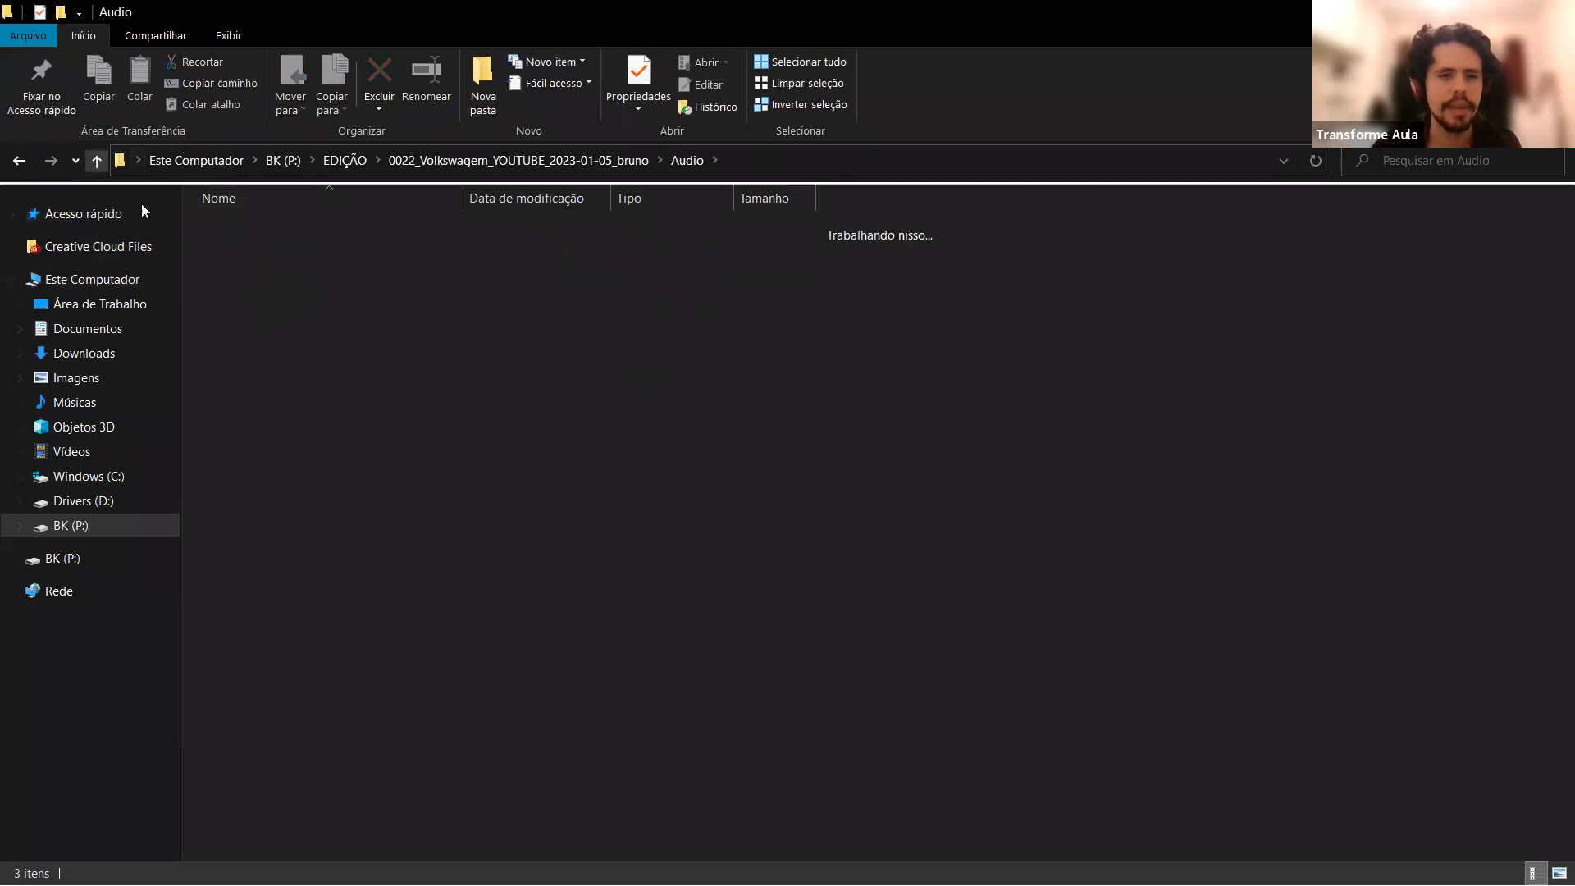
double_click(289, 320)
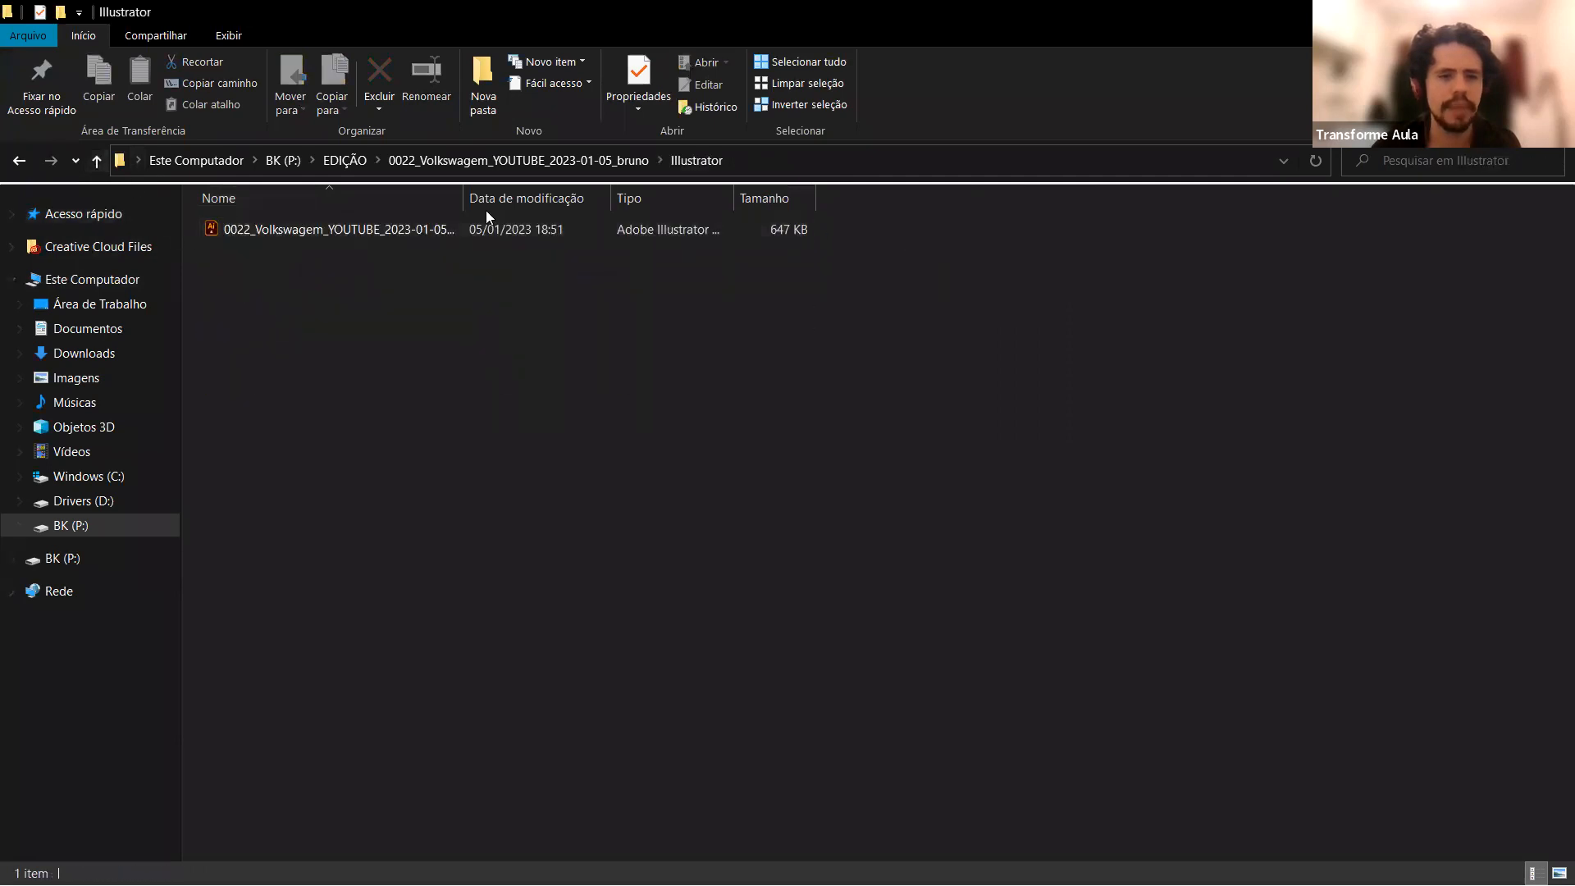
click(370, 226)
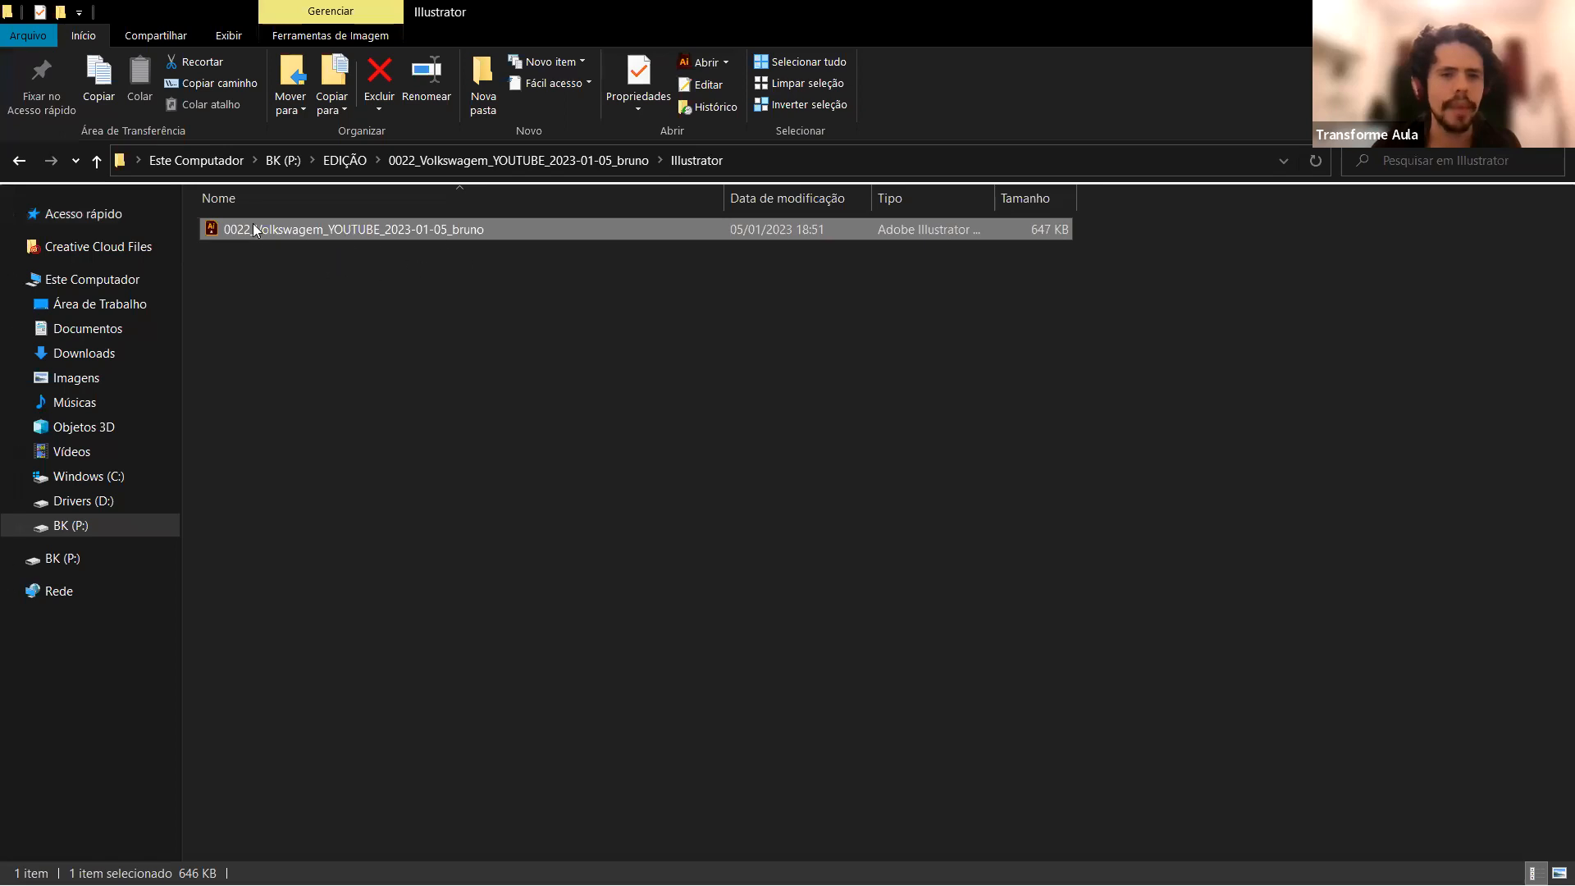
Inspect the project file in the Premiere folder and go back up to the EDIÇÃO folder.
click(96, 161)
double_click(351, 379)
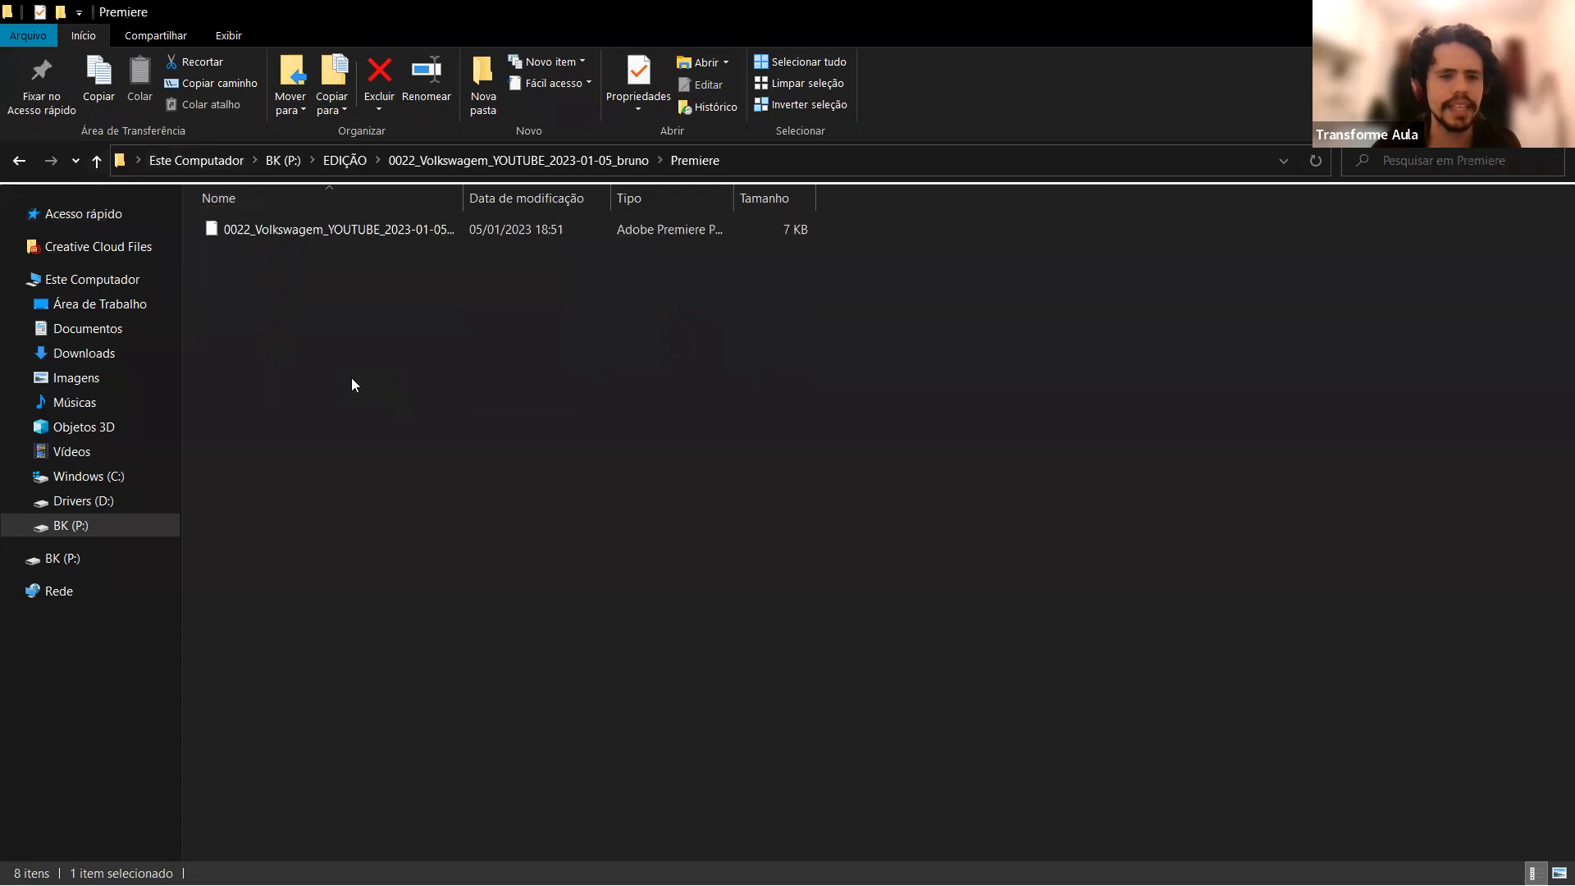
drag(345, 198, 542, 197)
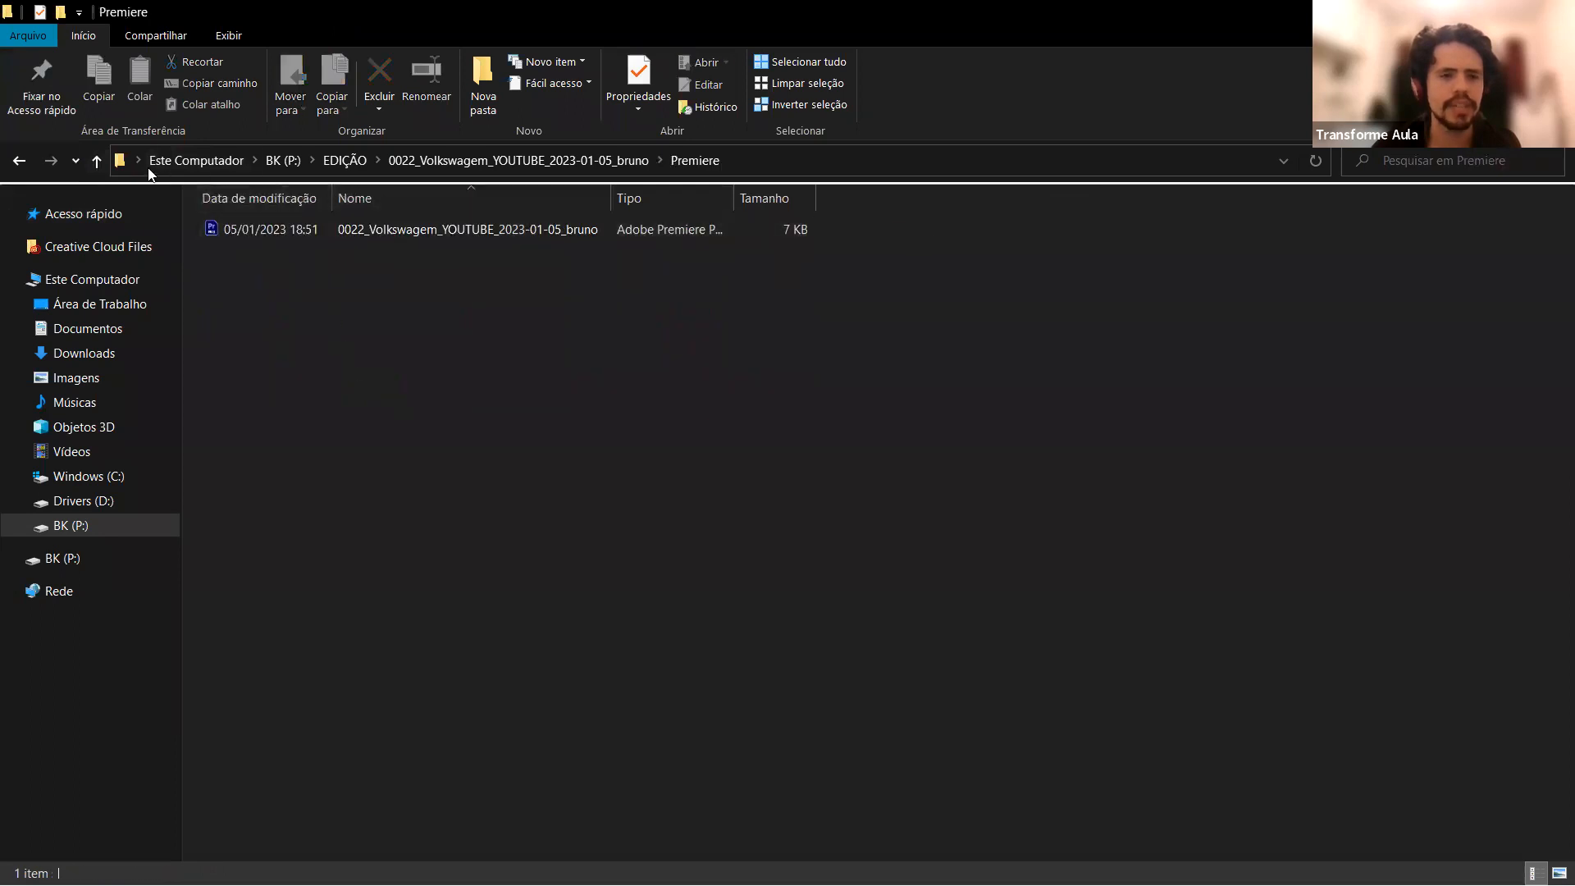
click(96, 161)
click(96, 161)
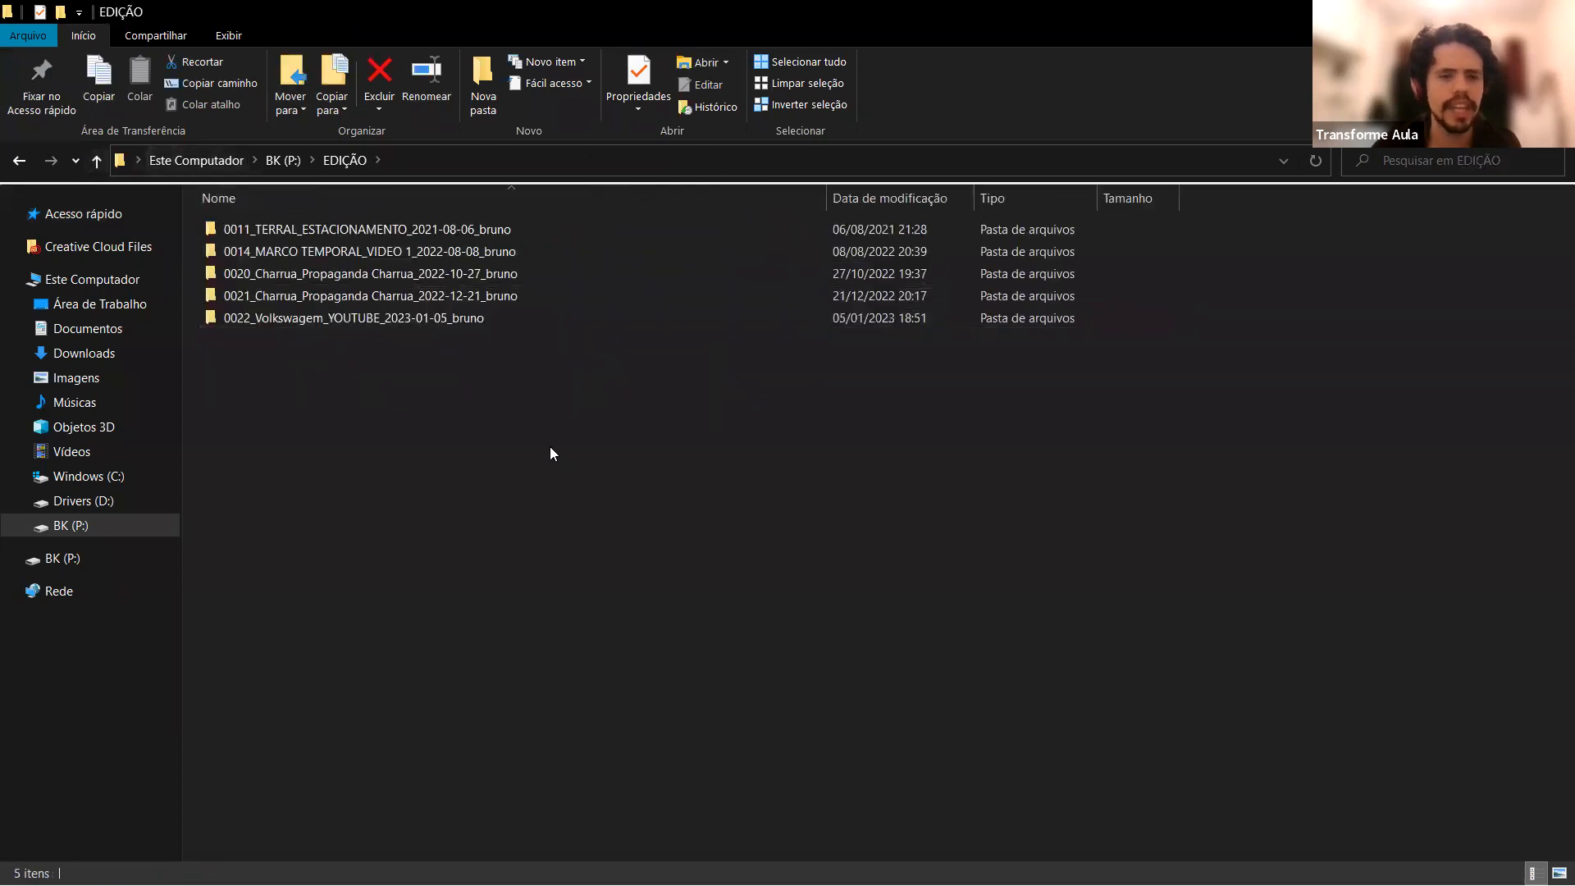